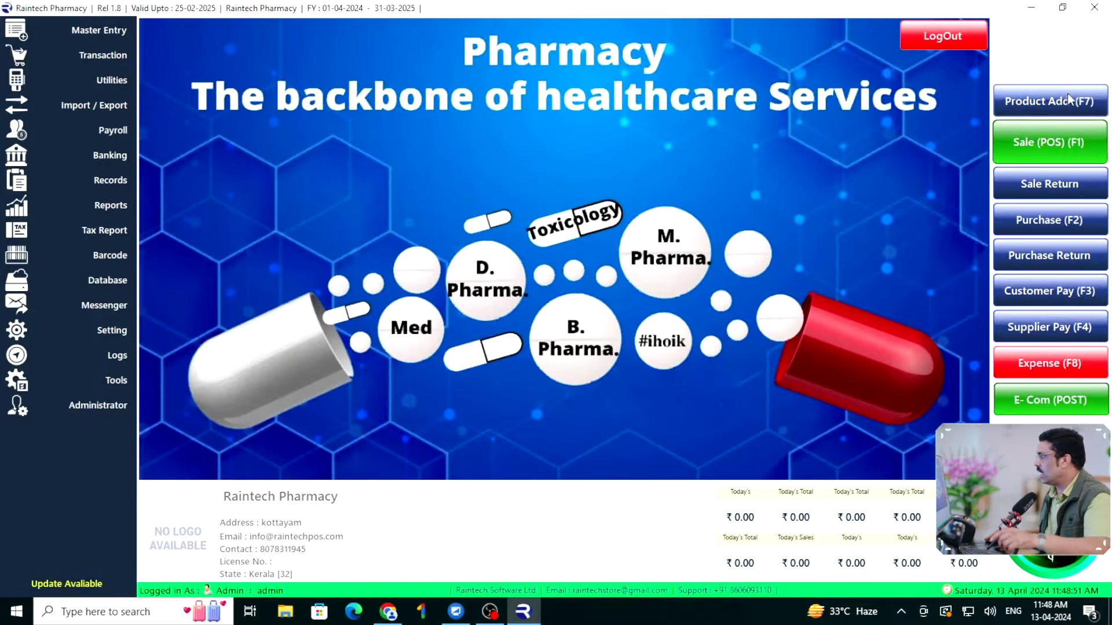
Open the Product Entry form with Product Add (F7) from the home screen.
{"action": "left_click", "coordinate": [1024, 185]}
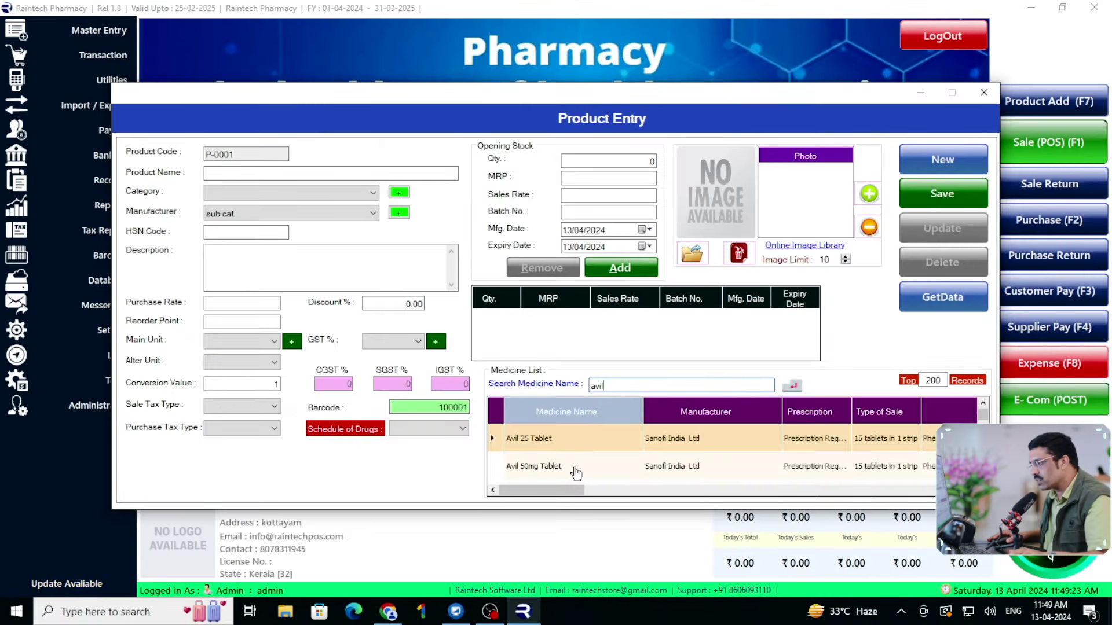
Browse the 'avil' medicine-list results and load Avil 25 Tablet with its uses description.
{"action": "scroll", "coordinate": [577, 473], "scroll_direction": "down", "scroll_amount": 1}
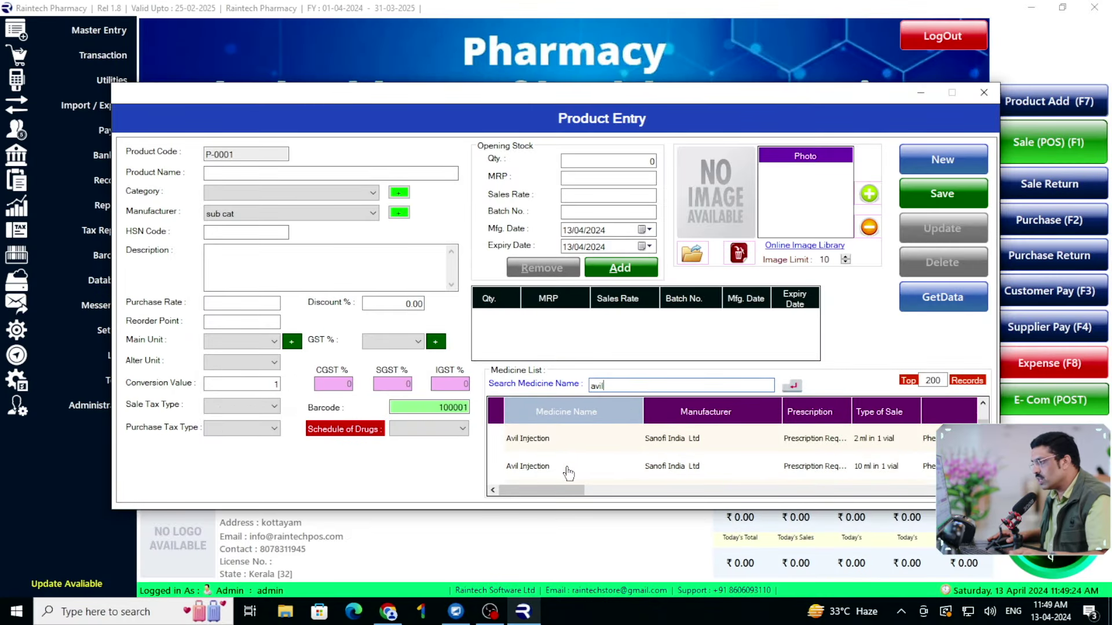
{"action": "scroll", "coordinate": [567, 474], "scroll_direction": "up", "scroll_amount": 1}
{"action": "left_click", "coordinate": [543, 441]}
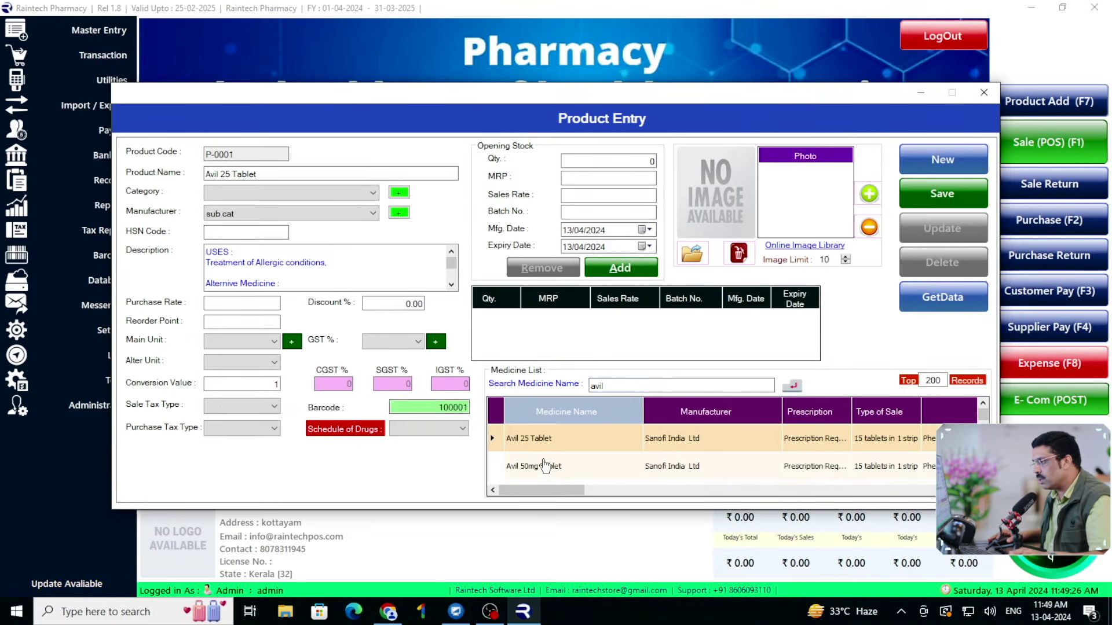
{"action": "left_click", "coordinate": [545, 469]}
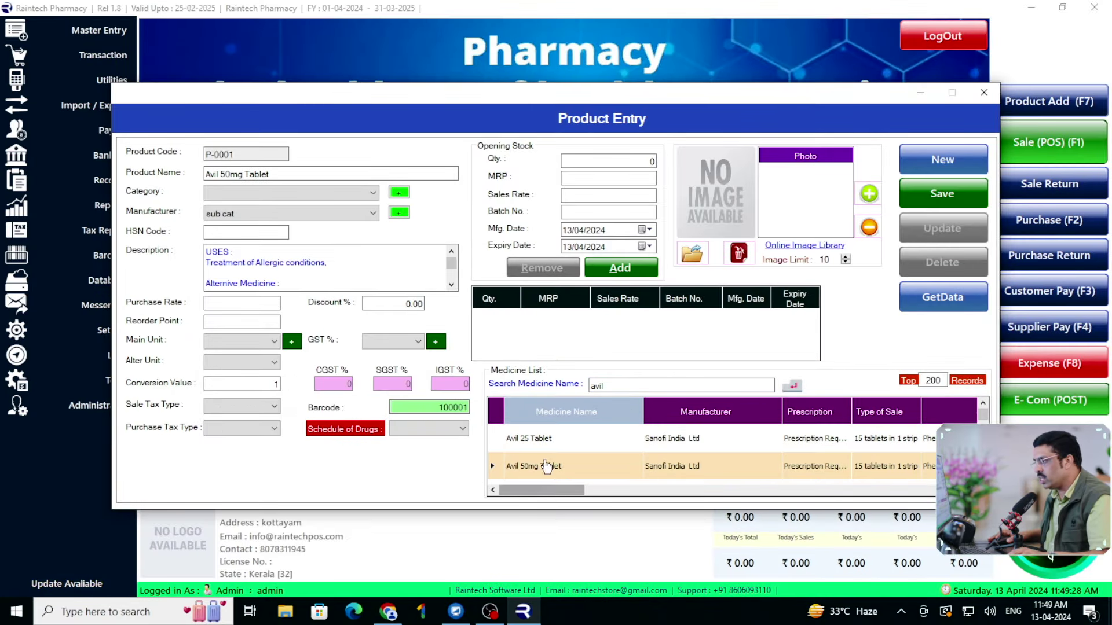
{"action": "left_click", "coordinate": [529, 439]}
{"action": "scroll", "coordinate": [556, 466], "scroll_direction": "down", "scroll_amount": 1}
{"action": "left_click", "coordinate": [554, 470]}
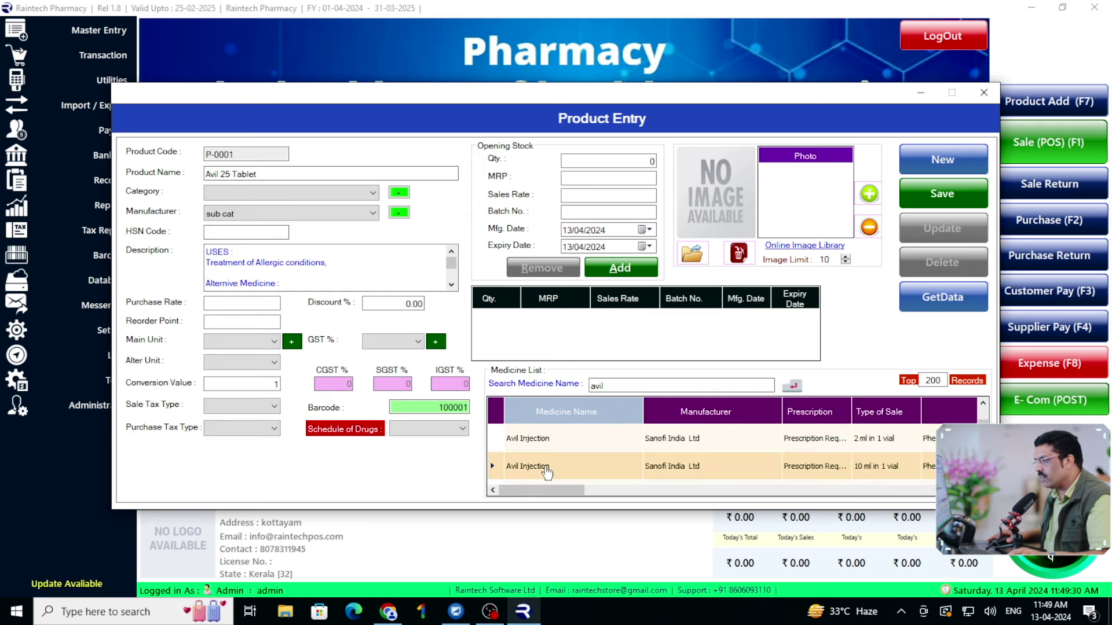
{"action": "scroll", "coordinate": [559, 467], "scroll_direction": "up", "scroll_amount": 1}
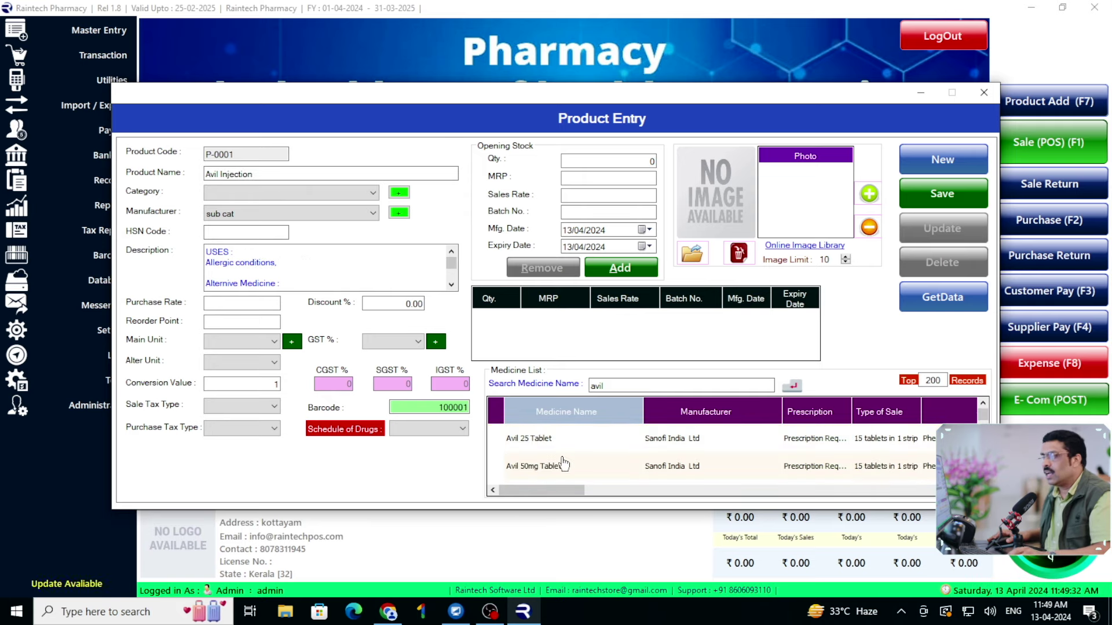
{"action": "left_click", "coordinate": [550, 444]}
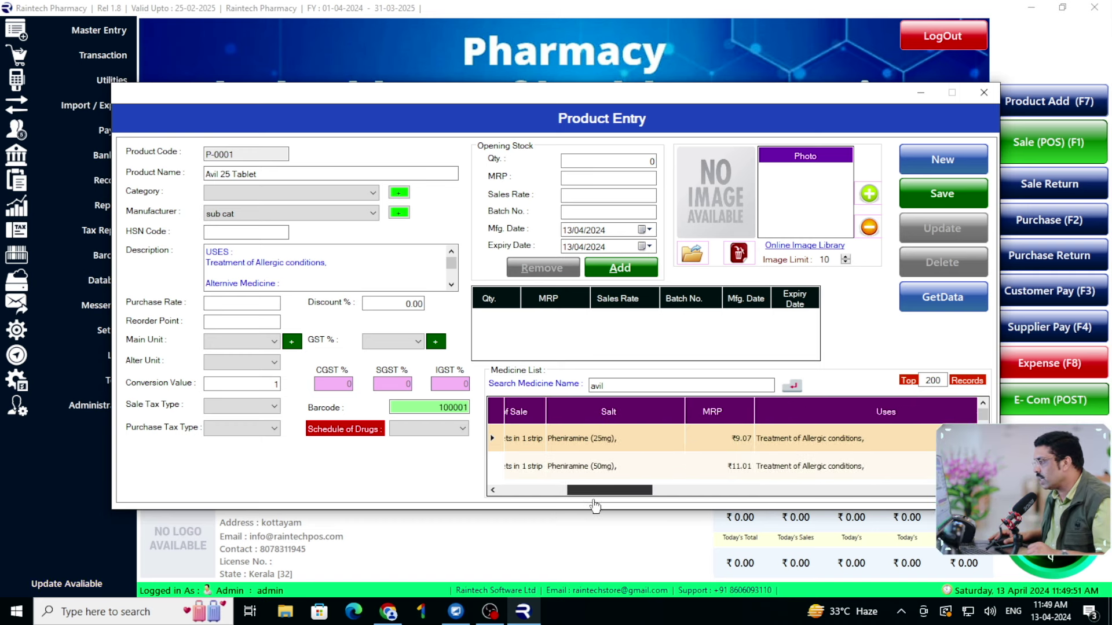
{"action": "left_click_drag", "start_coordinate": [602, 507], "coordinate": [610, 507]}
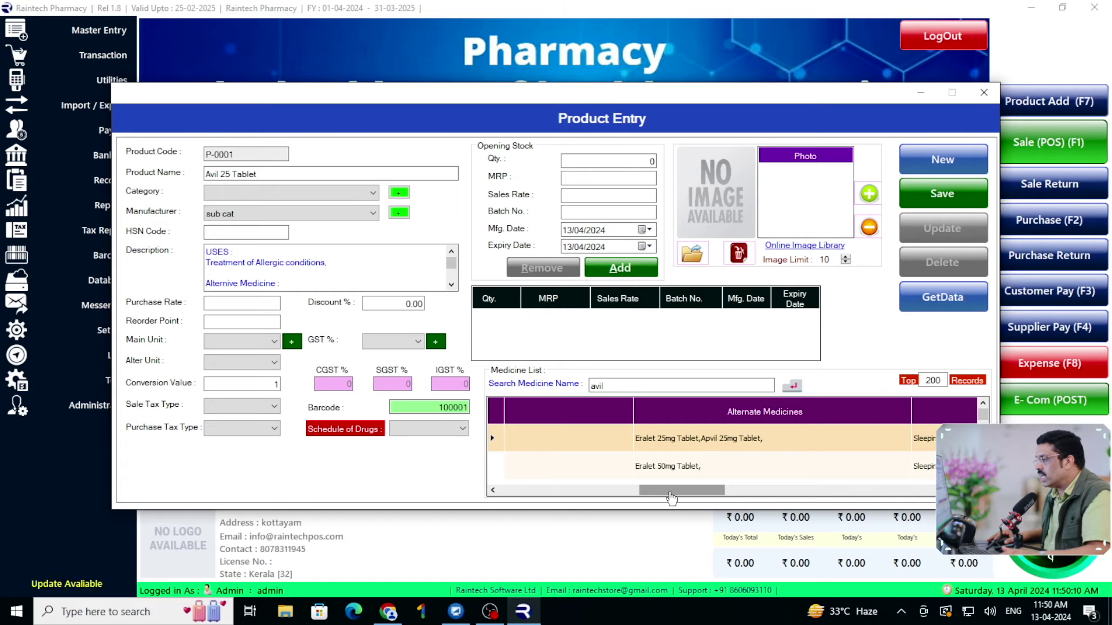
{"action": "left_click_drag", "start_coordinate": [672, 497], "coordinate": [596, 497]}
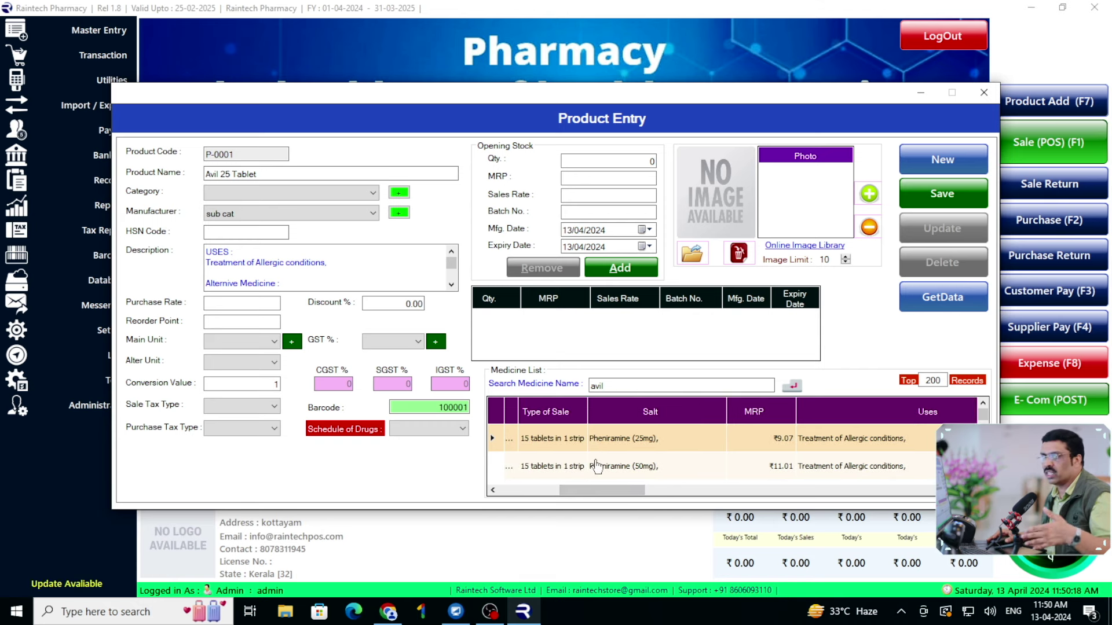
{"action": "mouse_move", "coordinate": [590, 492]}
{"action": "left_mouse_down"}
{"action": "mouse_move", "coordinate": [572, 486]}
{"action": "mouse_move", "coordinate": [589, 495]}
{"action": "left_mouse_up"}
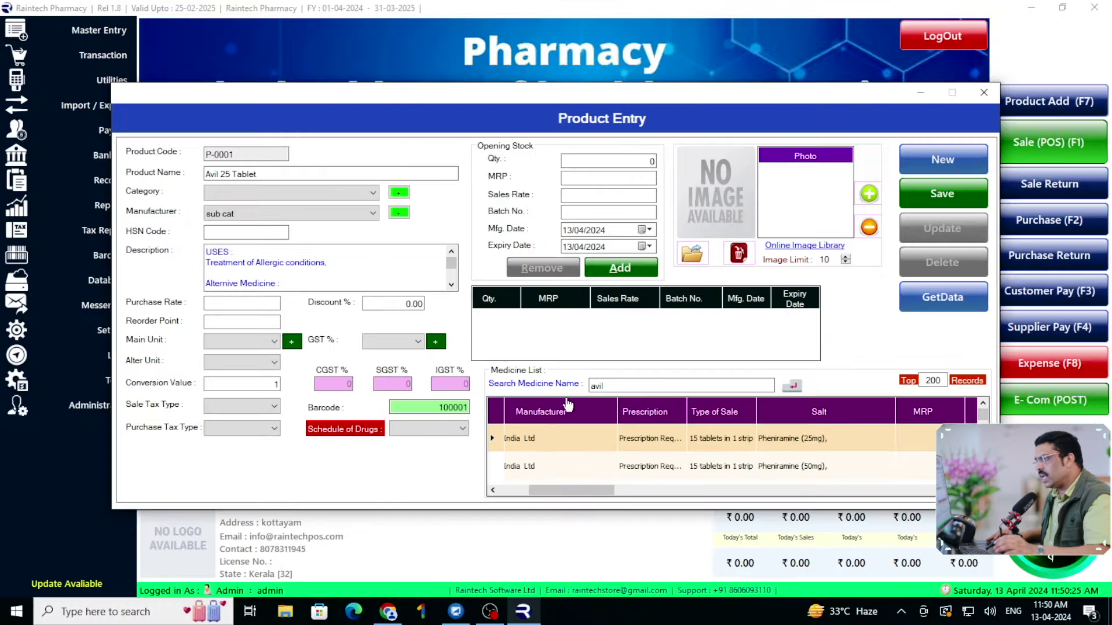
{"action": "double_click", "coordinate": [595, 385]}
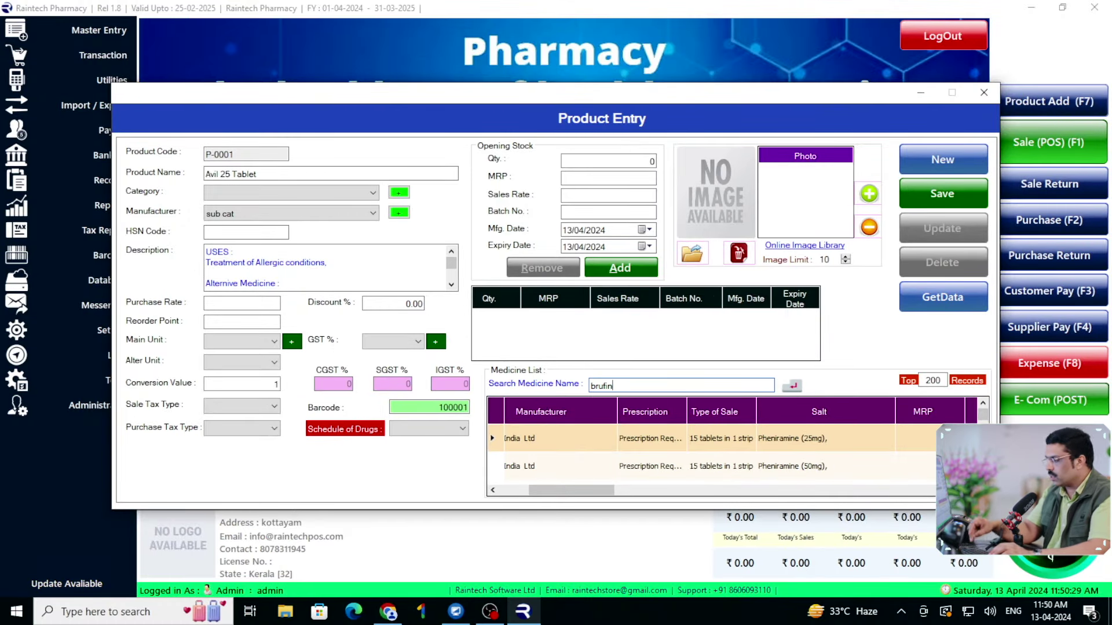
Narrow the medicine search to 'bru' and preview the Brudin-BR and Brudin-Plus Syrup Sugar Free entries.
{"action": "key", "text": "BackSpace"}
{"action": "key", "text": "BackSpace"}
{"action": "key", "text": "BackSpace"}
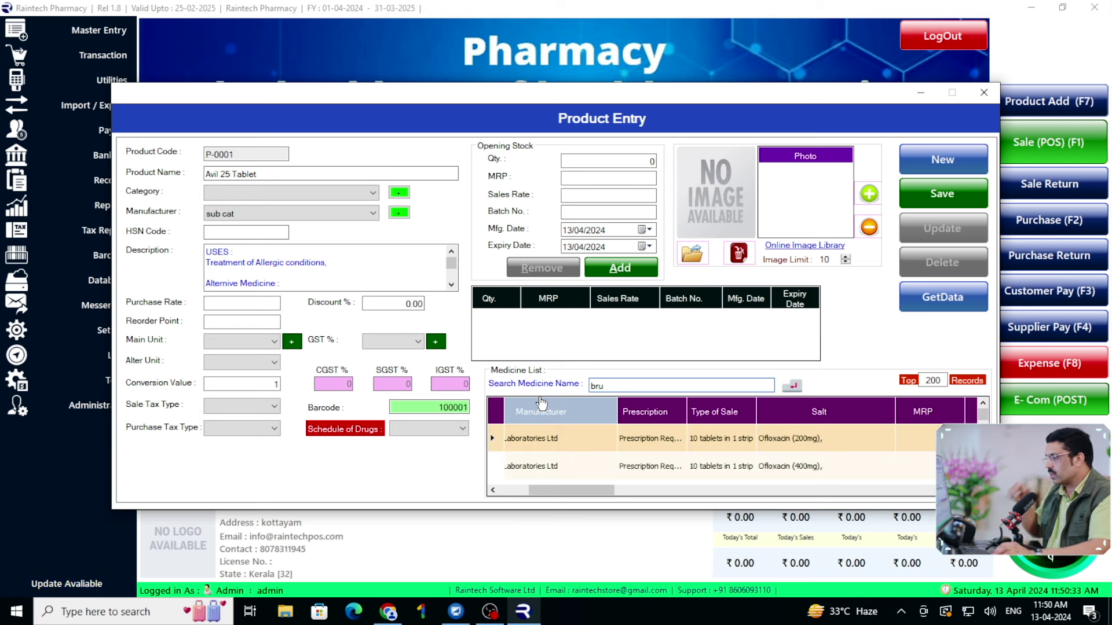
{"action": "left_click_drag", "start_coordinate": [591, 490], "coordinate": [516, 490]}
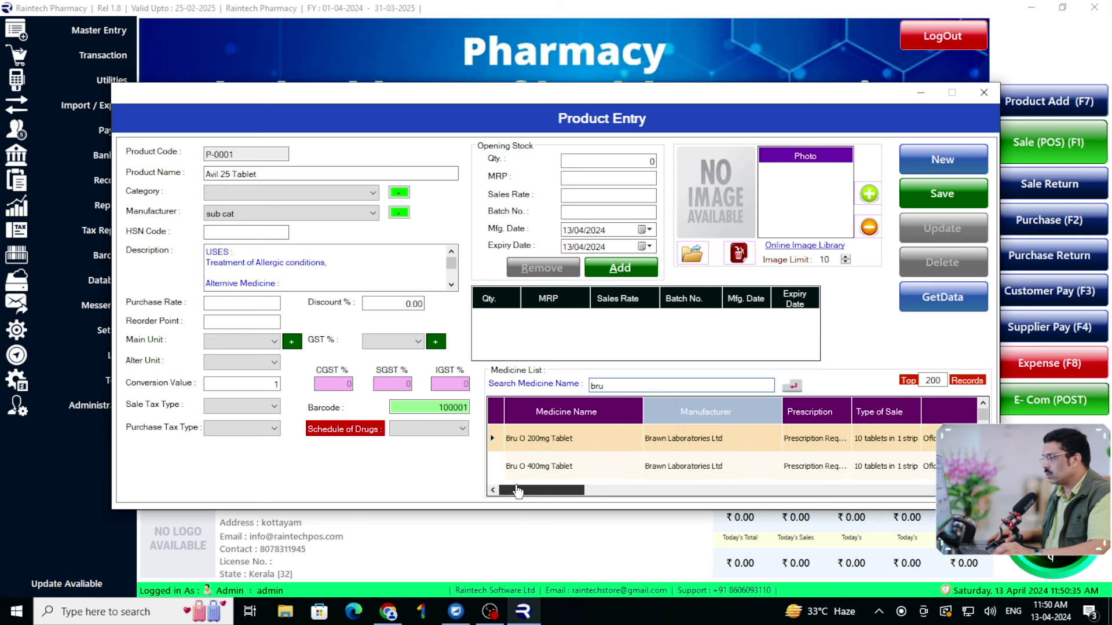
{"action": "scroll", "coordinate": [556, 473], "scroll_direction": "down", "scroll_amount": 1}
{"action": "left_click", "coordinate": [538, 468]}
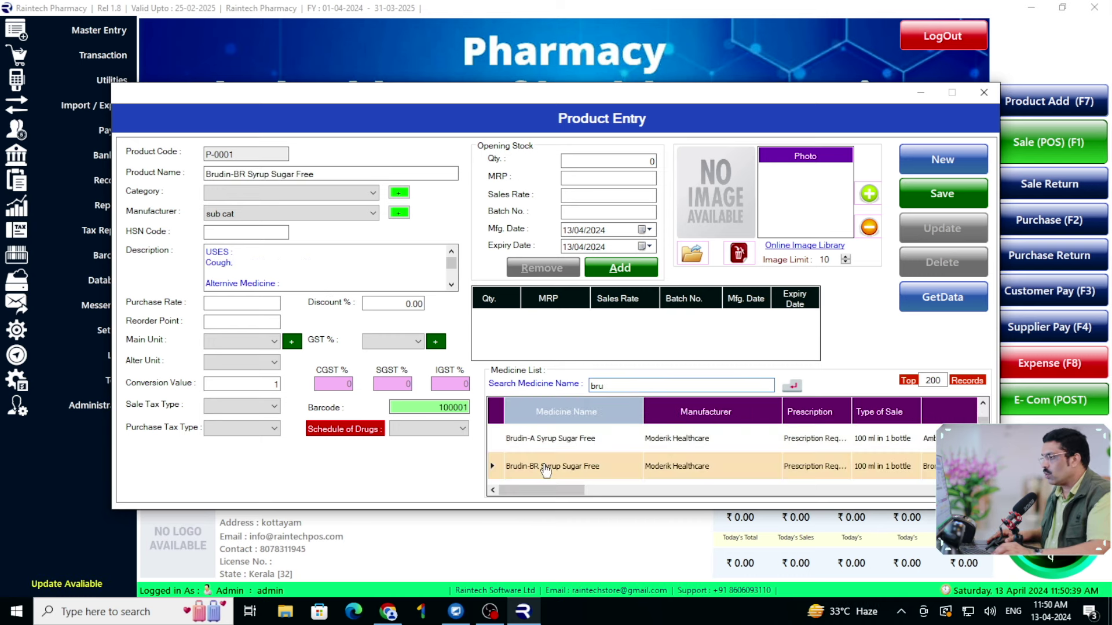
{"action": "scroll", "coordinate": [556, 473], "scroll_direction": "down", "scroll_amount": 1}
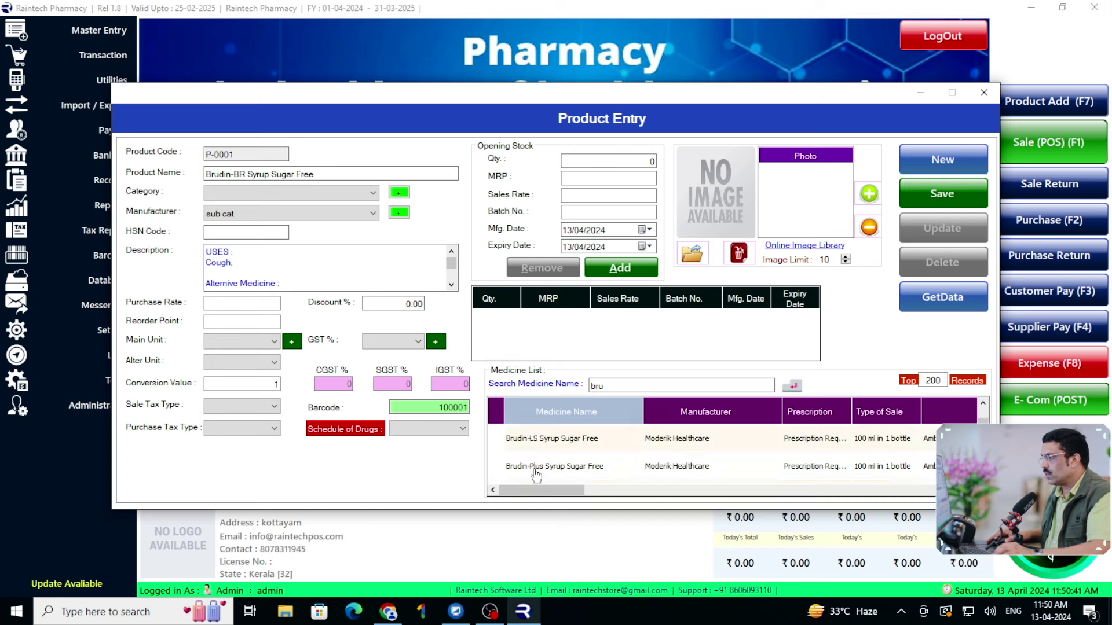
{"action": "left_click", "coordinate": [532, 470]}
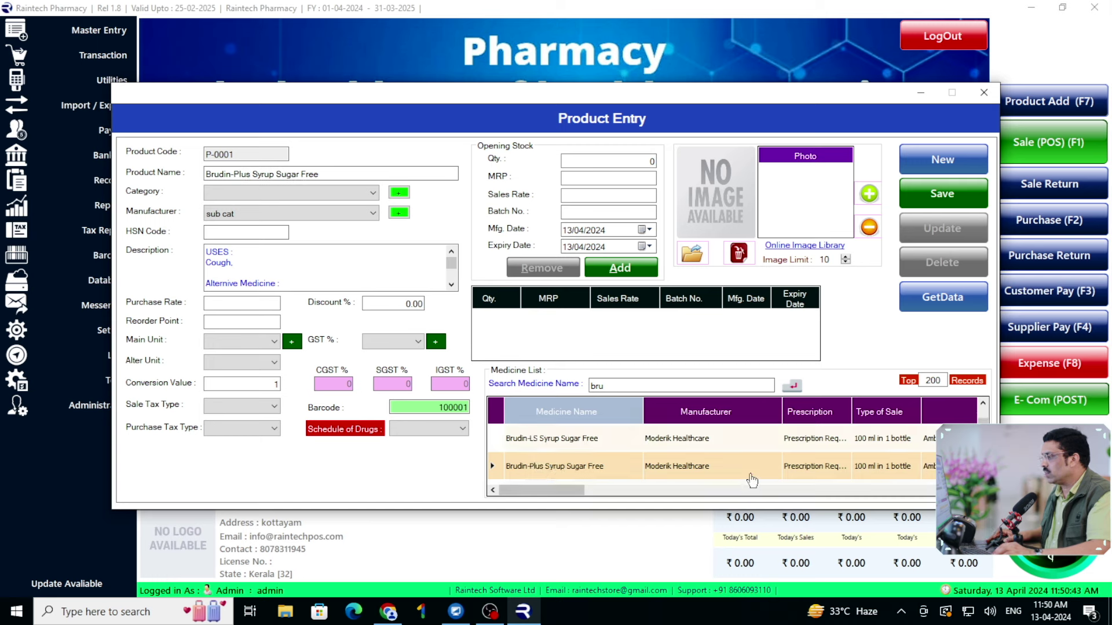
{"action": "left_click_drag", "start_coordinate": [583, 493], "coordinate": [624, 493]}
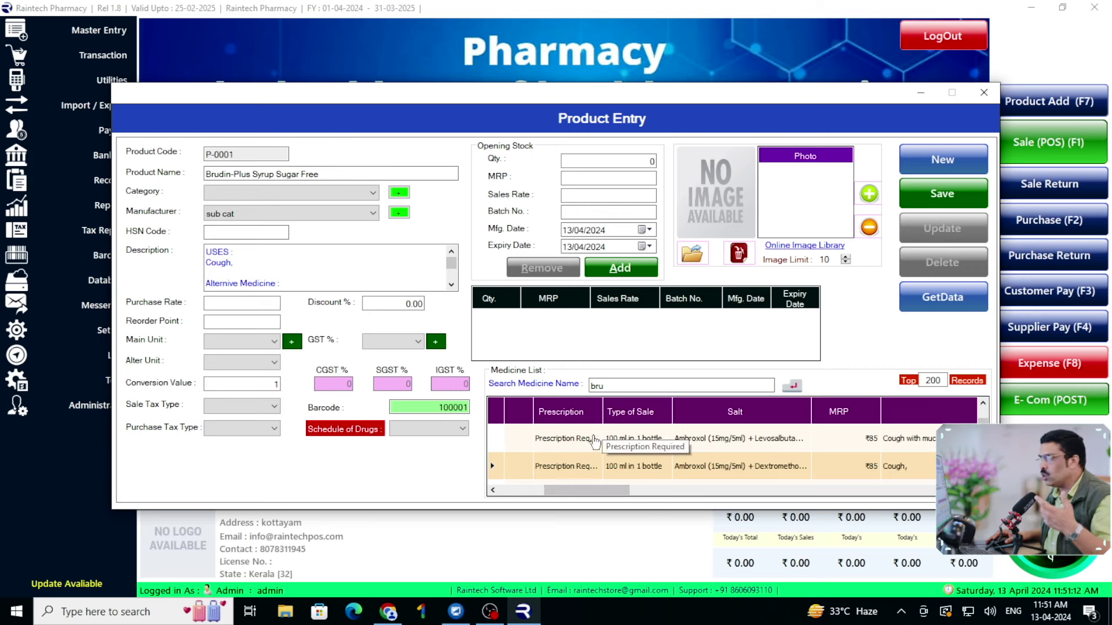
Clear the form with New and fill it from Brudin-Plus Syrup Sugar Free.
{"action": "left_click", "coordinate": [969, 166]}
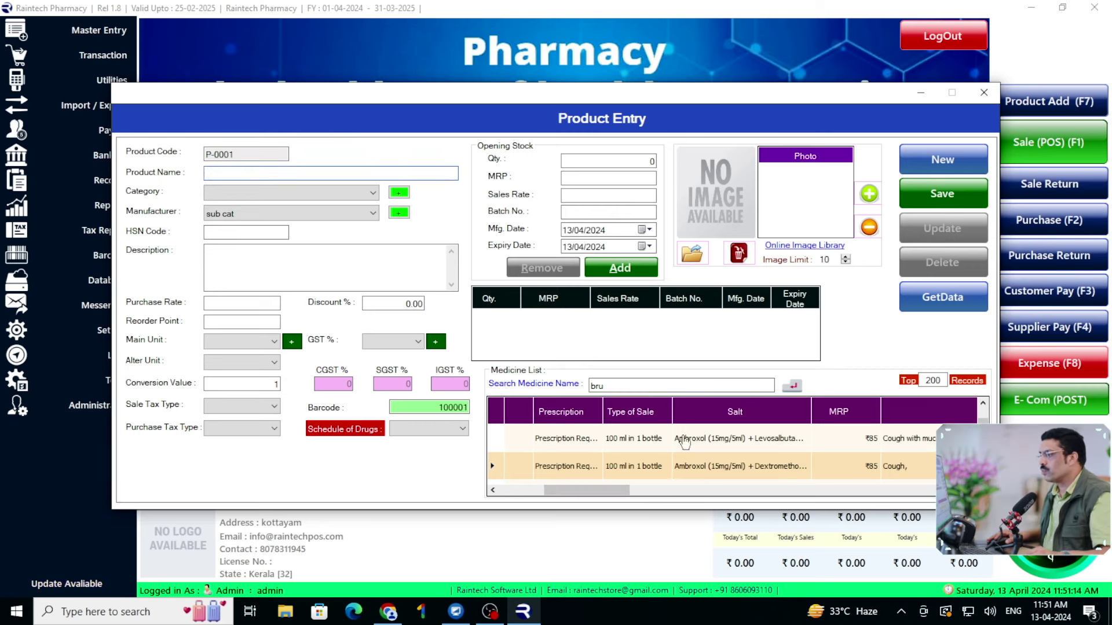
{"action": "left_click_drag", "start_coordinate": [586, 490], "coordinate": [542, 490]}
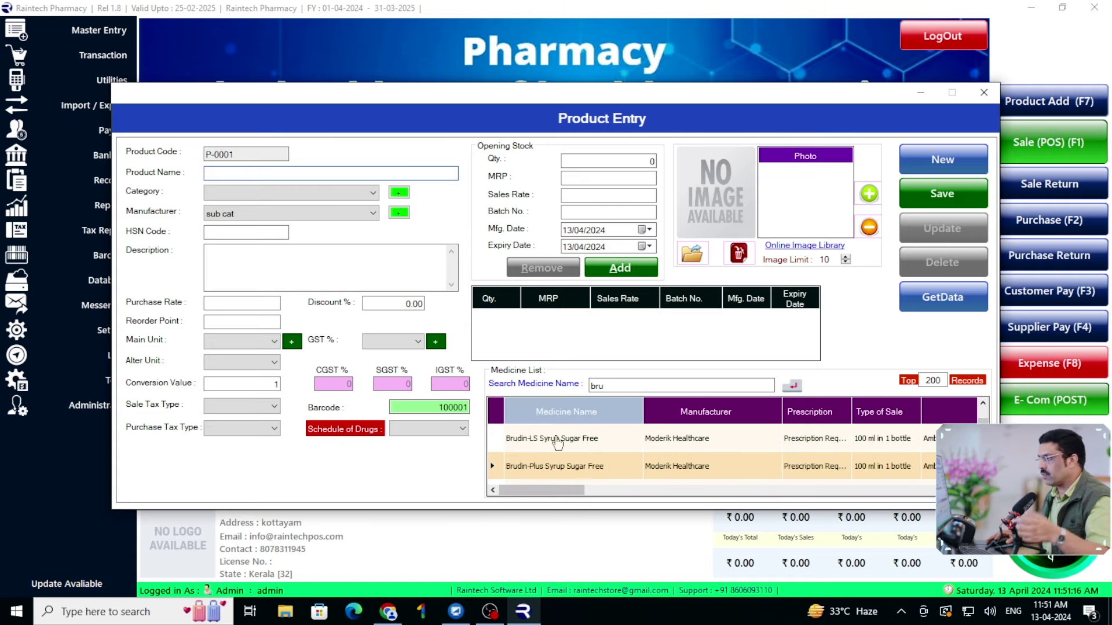
{"action": "double_click", "coordinate": [536, 470]}
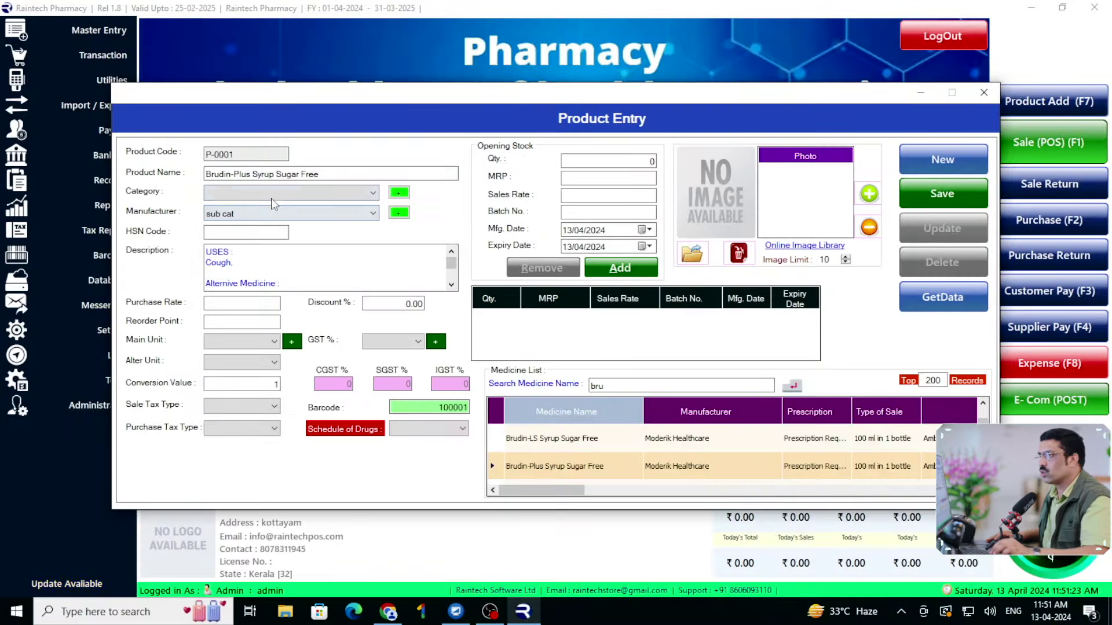
Set category 'cat', manufacturer 'sub cat', GST rate 12% and main unit Tab.
{"action": "left_click", "coordinate": [384, 163]}
{"action": "left_click", "coordinate": [269, 186]}
{"action": "left_click", "coordinate": [342, 202]}
{"action": "left_click", "coordinate": [268, 223]}
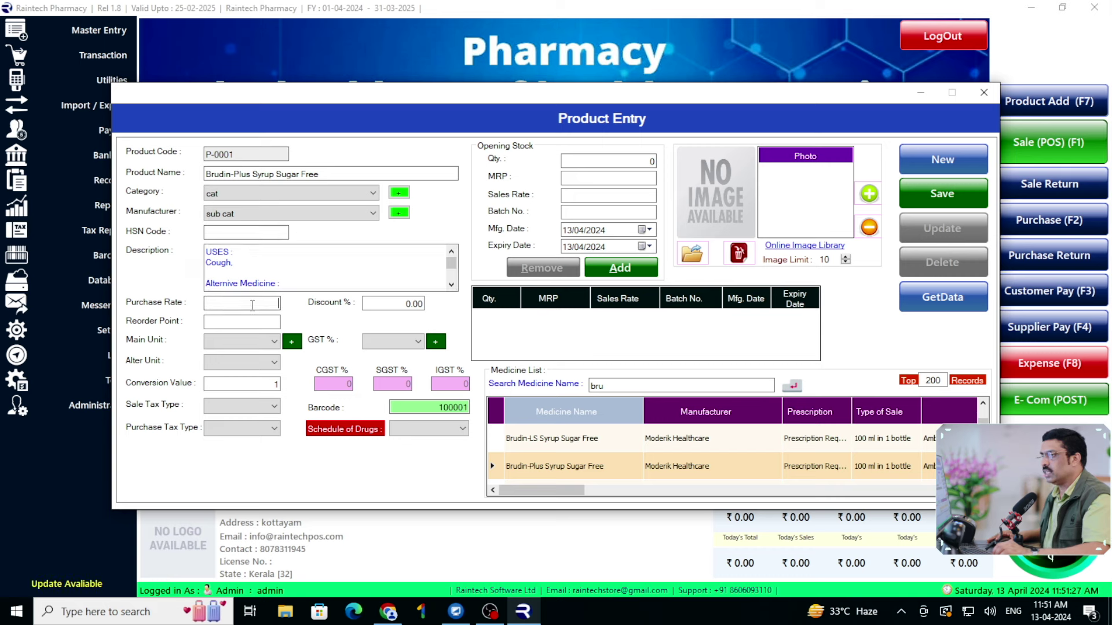
{"action": "type", "text": "0"}
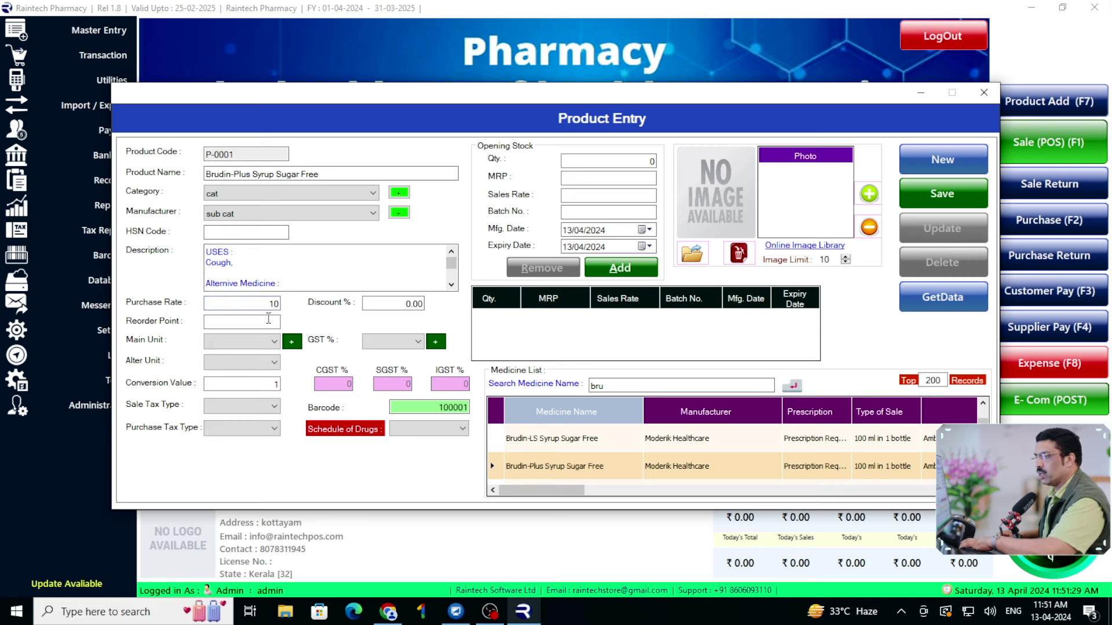
{"action": "left_click", "coordinate": [392, 342]}
{"action": "left_click", "coordinate": [388, 356]}
{"action": "left_click", "coordinate": [270, 343]}
{"action": "left_click", "coordinate": [262, 357]}
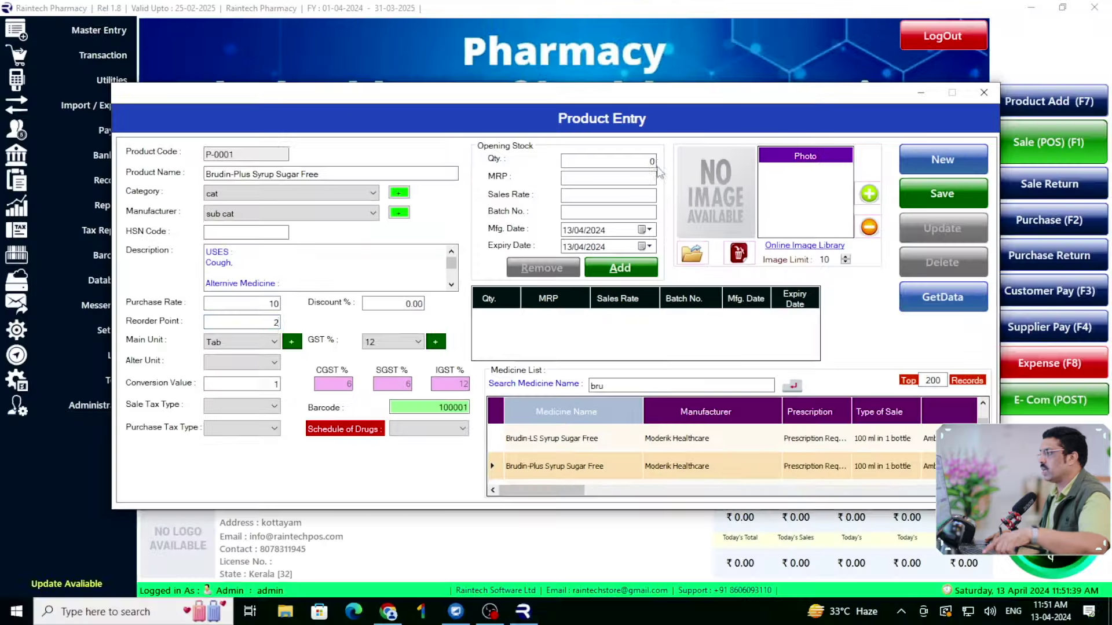
Enter an opening stock quantity of 1000.
{"action": "left_click", "coordinate": [653, 163]}
{"action": "type", "text": "1000"}
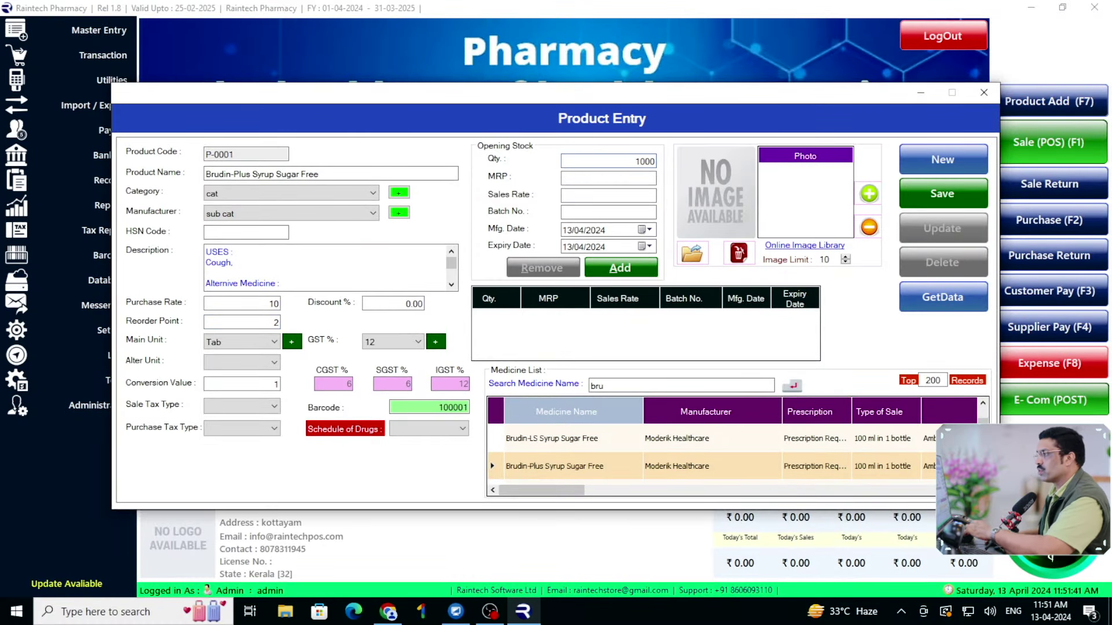
{"action": "left_click", "coordinate": [609, 179]}
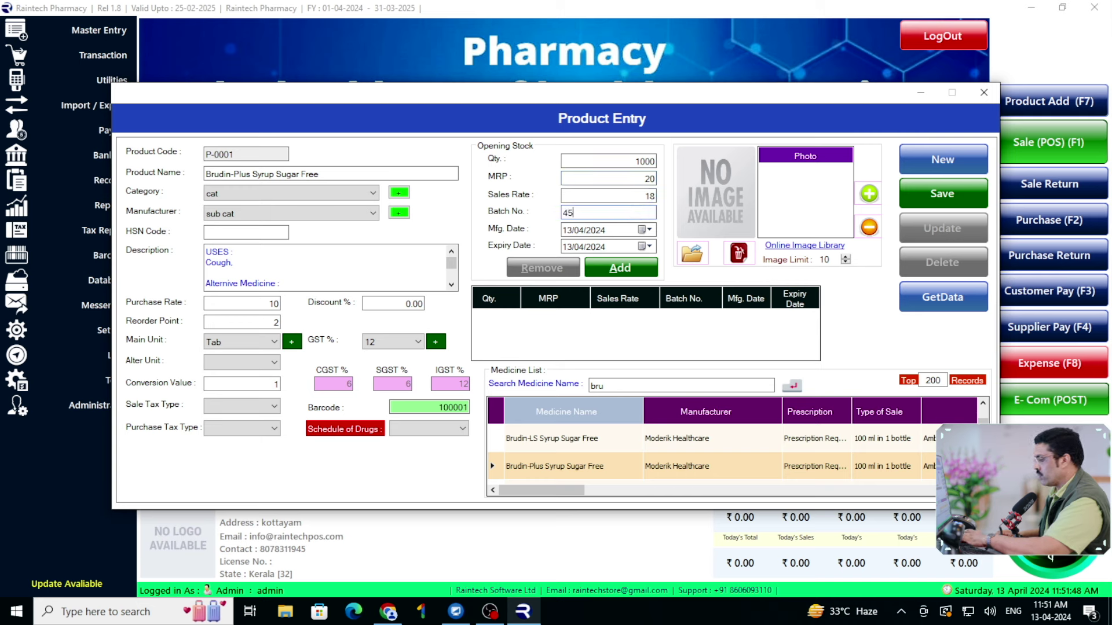
Set expiry 30/04/2024, alternate unit Tab, and both sale and purchase tax Inclusive.
{"action": "left_click", "coordinate": [643, 247]}
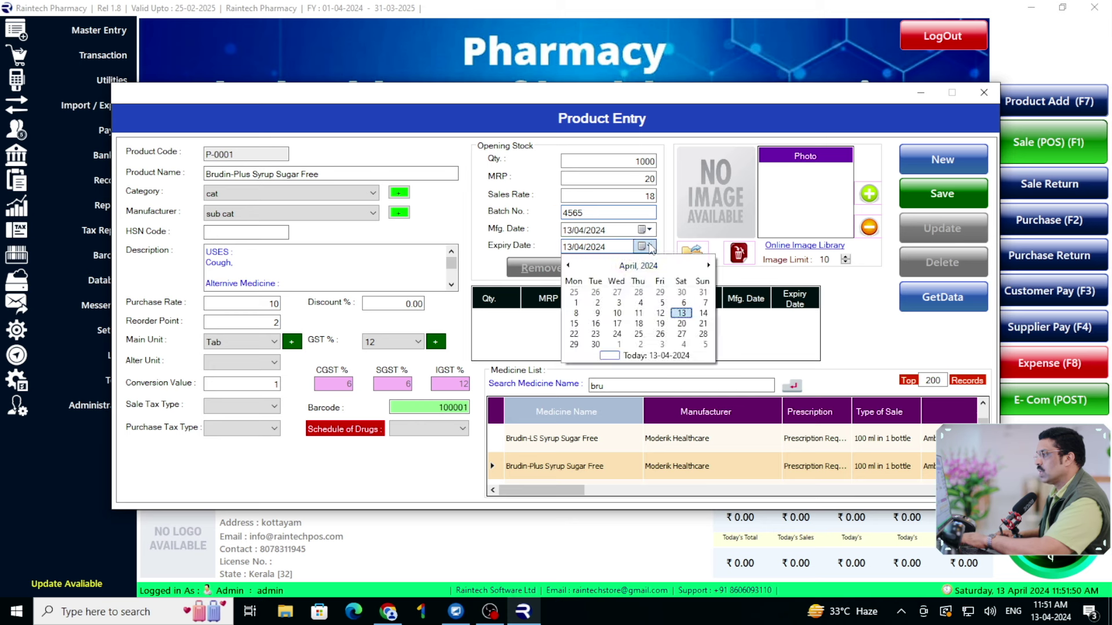
{"action": "left_click", "coordinate": [596, 345]}
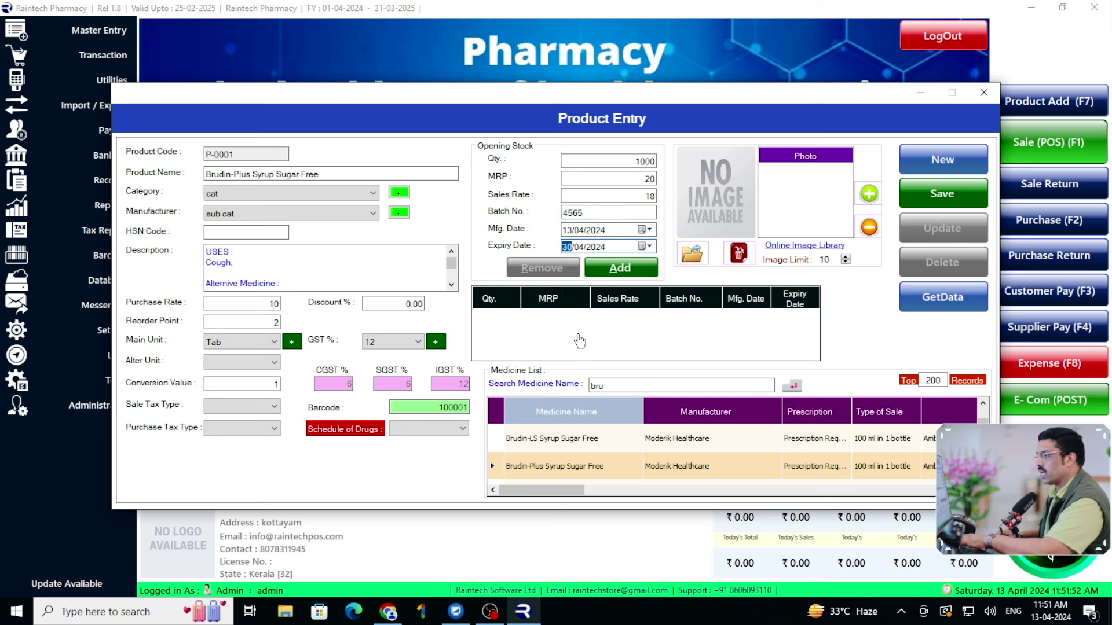
{"action": "left_click", "coordinate": [250, 362]}
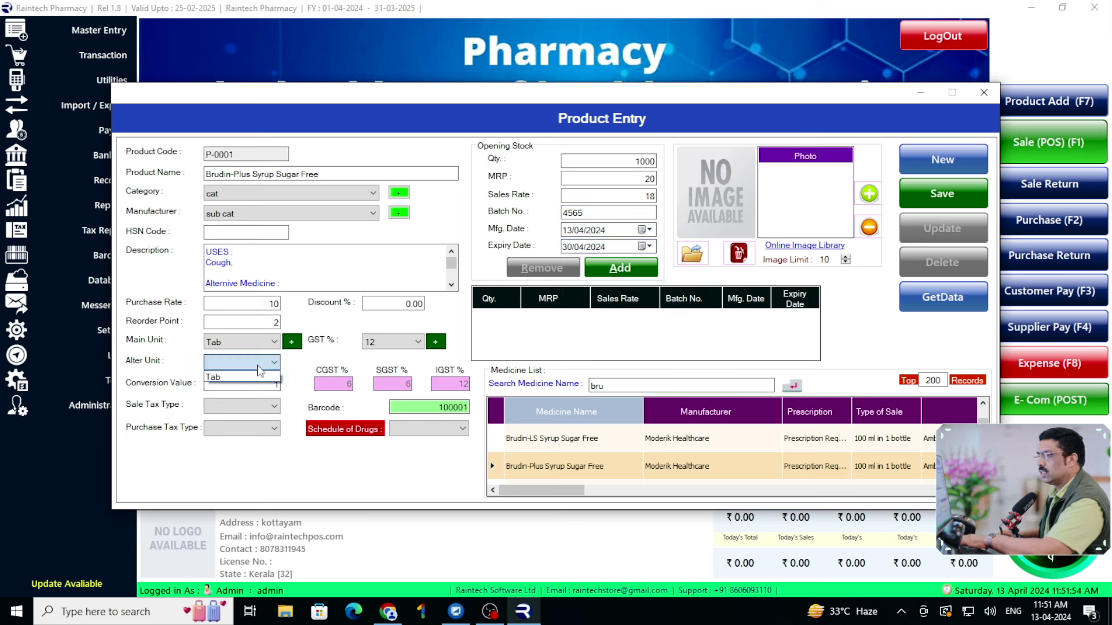
{"action": "left_click", "coordinate": [250, 375]}
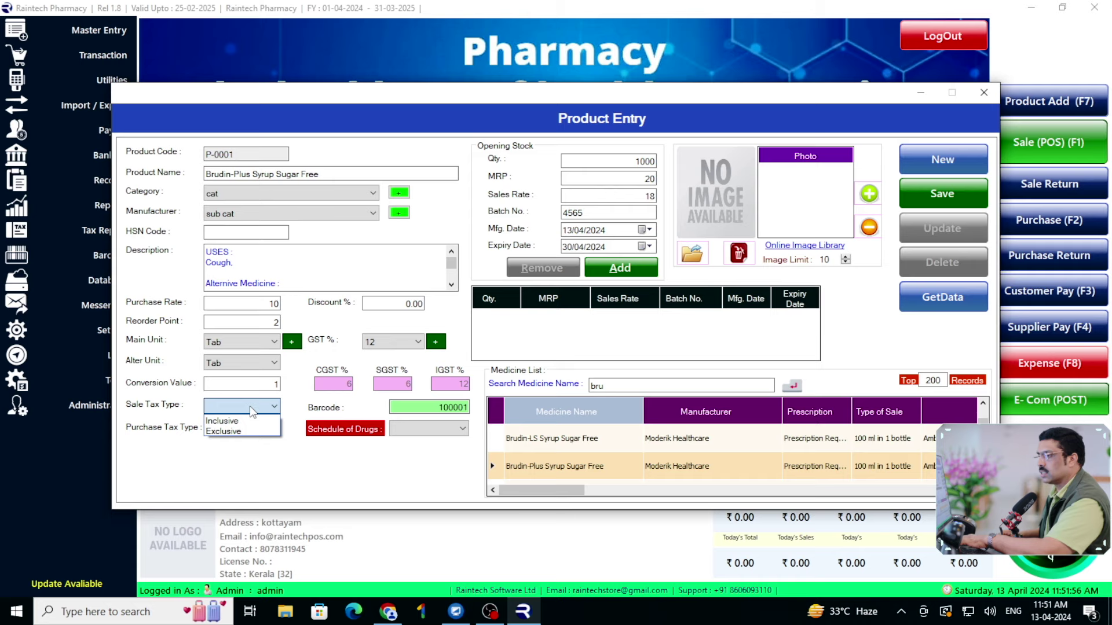
{"action": "left_click", "coordinate": [250, 421]}
{"action": "left_click", "coordinate": [249, 428]}
{"action": "left_click", "coordinate": [246, 443]}
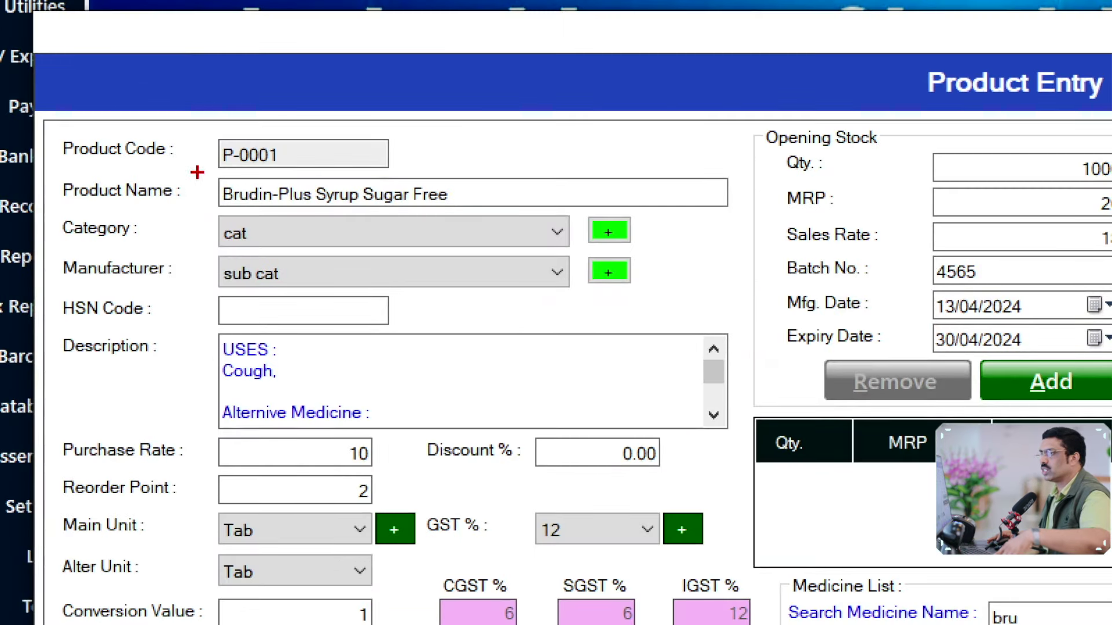
Add batch 4565 (1000 units, MRP 20, rate 18) to the opening stock list.
{"action": "left_click_drag", "start_coordinate": [198, 163], "coordinate": [529, 212]}
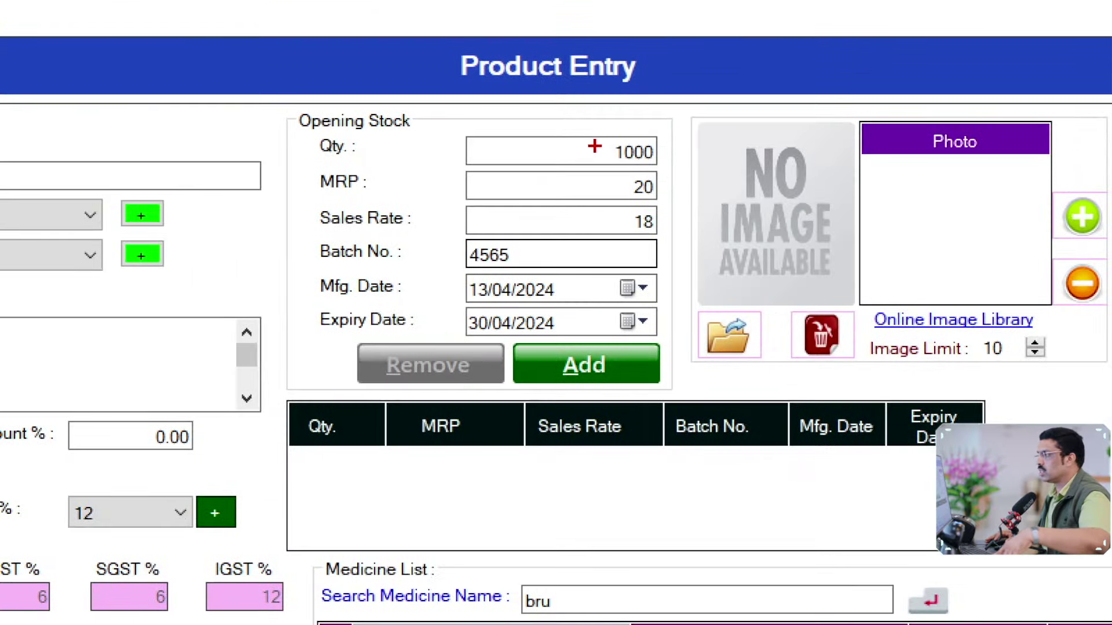
{"action": "left_click_drag", "start_coordinate": [624, 154], "coordinate": [658, 171]}
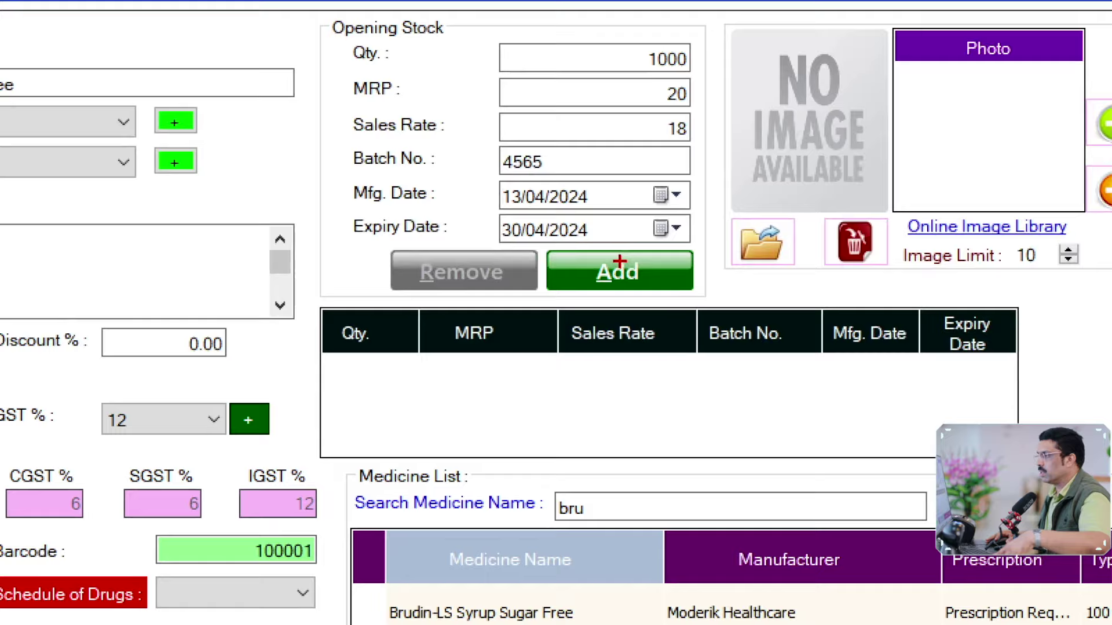
{"action": "left_click_drag", "start_coordinate": [586, 252], "coordinate": [651, 273]}
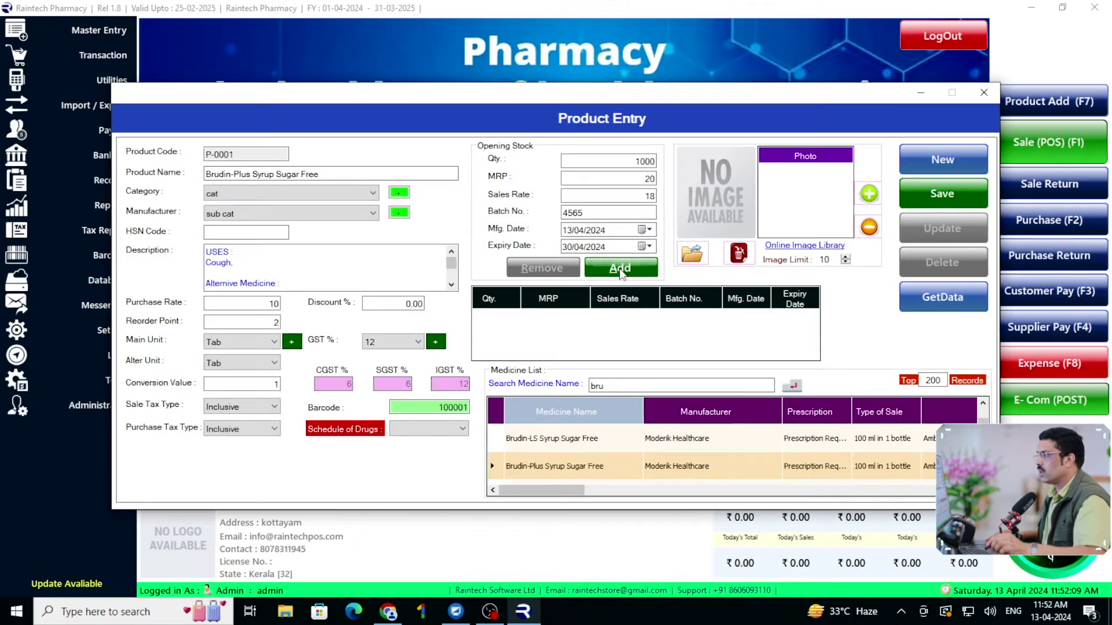
{"action": "left_click", "coordinate": [620, 269]}
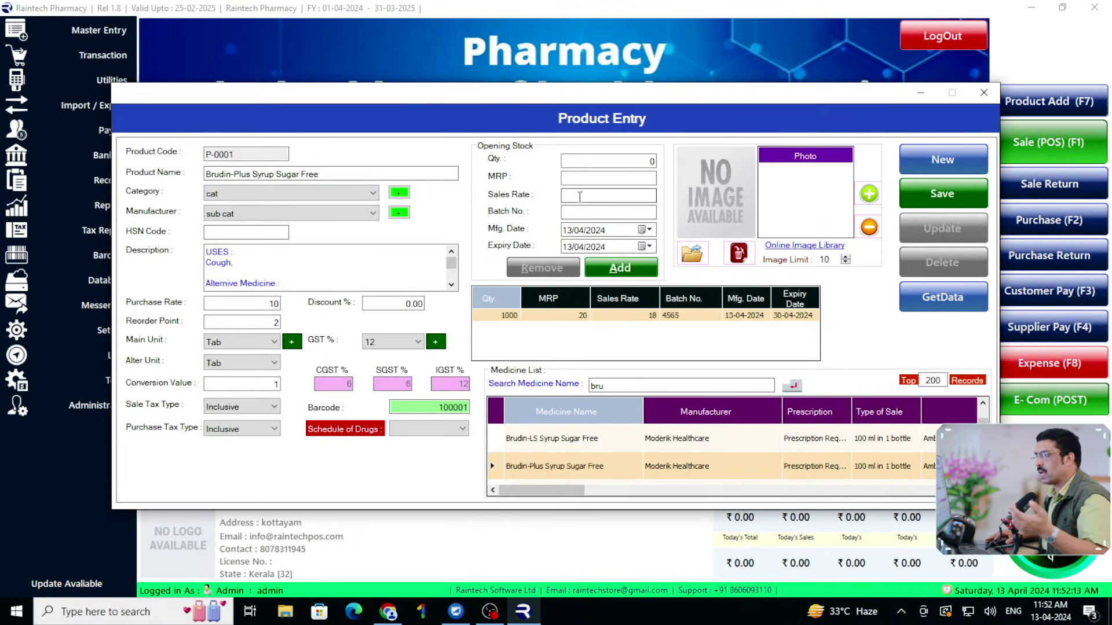
{"action": "left_click", "coordinate": [572, 218]}
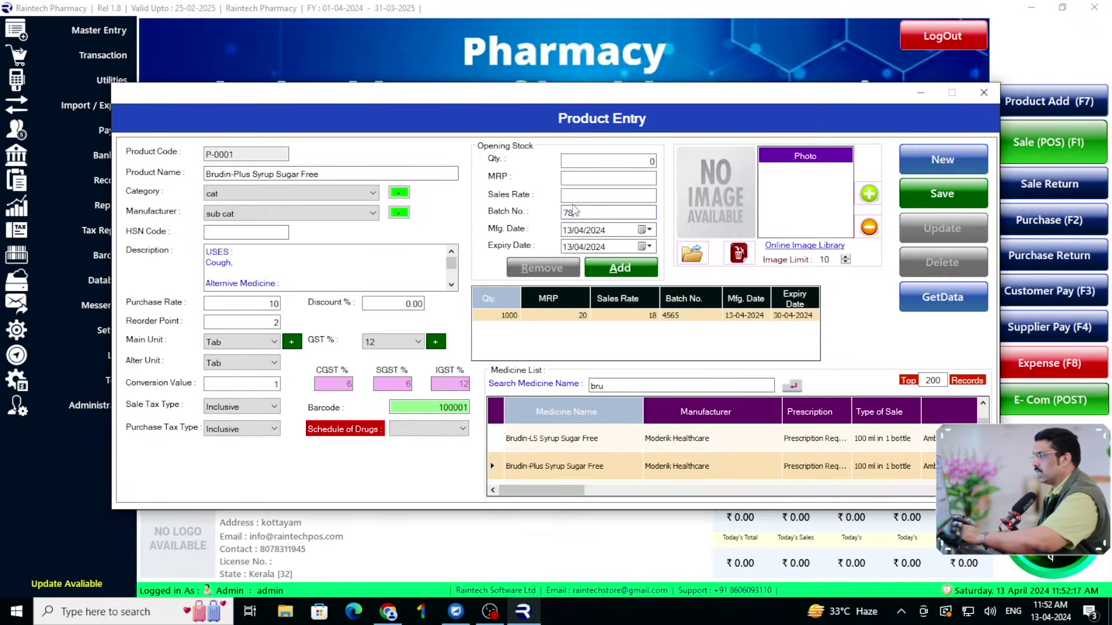
Enter batch number 78781 with expiry date 22 May 2024.
{"action": "type", "text": "78781"}
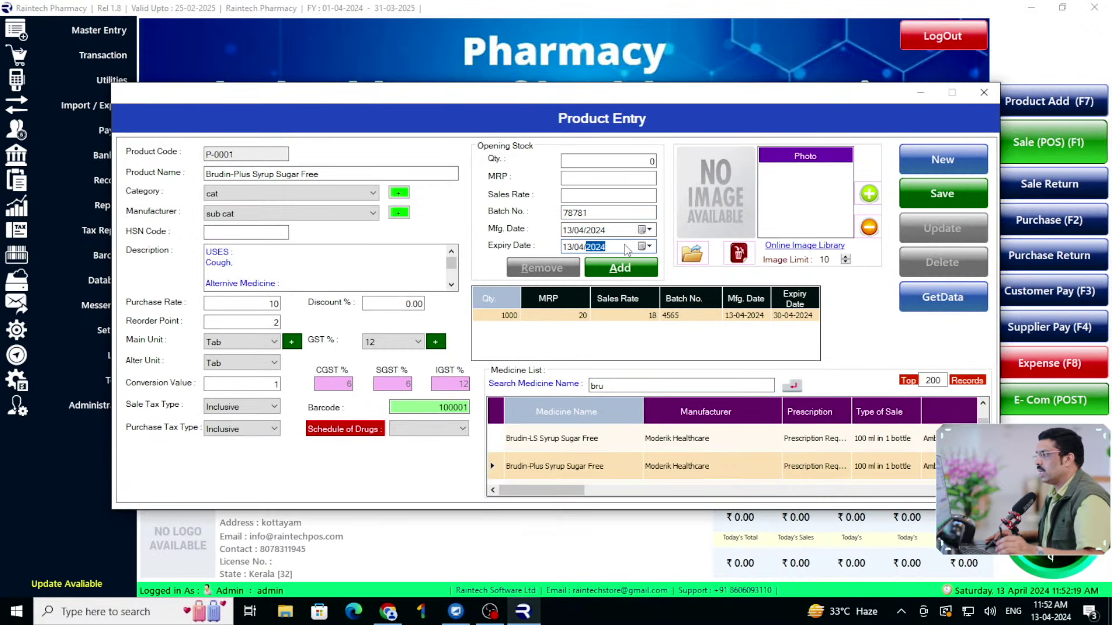
{"action": "left_click", "coordinate": [644, 246]}
{"action": "left_click", "coordinate": [708, 266]}
{"action": "left_click", "coordinate": [624, 323]}
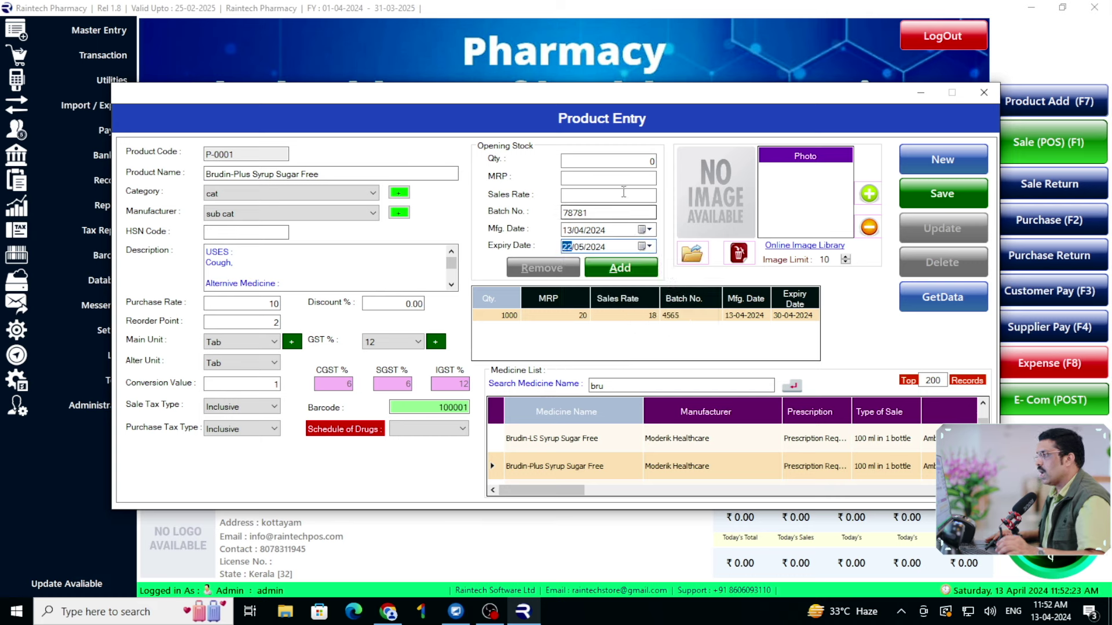
Set quantity 3000, MRP 25 and sales rate 23, then add the batch to the list.
{"action": "left_click", "coordinate": [650, 162]}
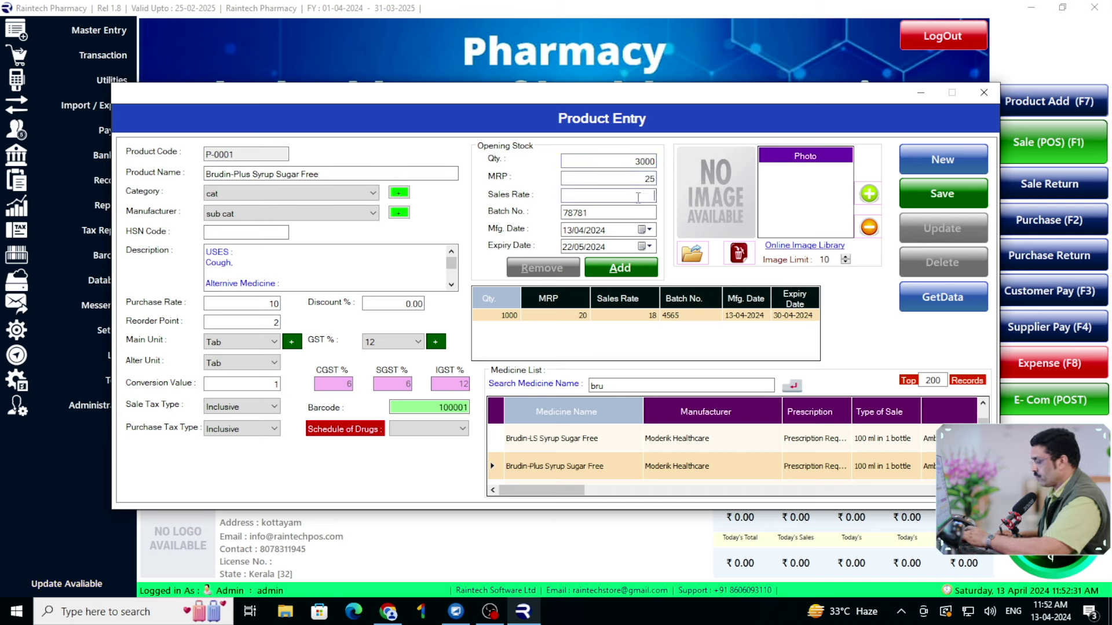
{"action": "type", "text": "23"}
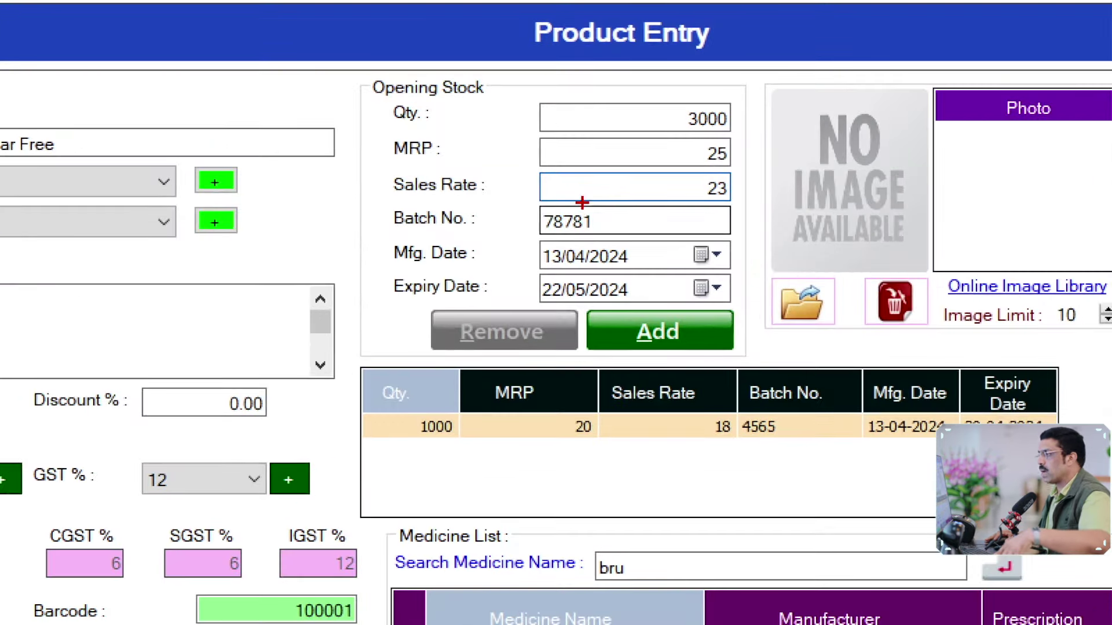
{"action": "left_click_drag", "start_coordinate": [561, 198], "coordinate": [603, 227]}
{"action": "mouse_move", "coordinate": [666, 129]}
{"action": "left_mouse_down"}
{"action": "mouse_move", "coordinate": [727, 173]}
{"action": "mouse_move", "coordinate": [731, 209]}
{"action": "left_mouse_up"}
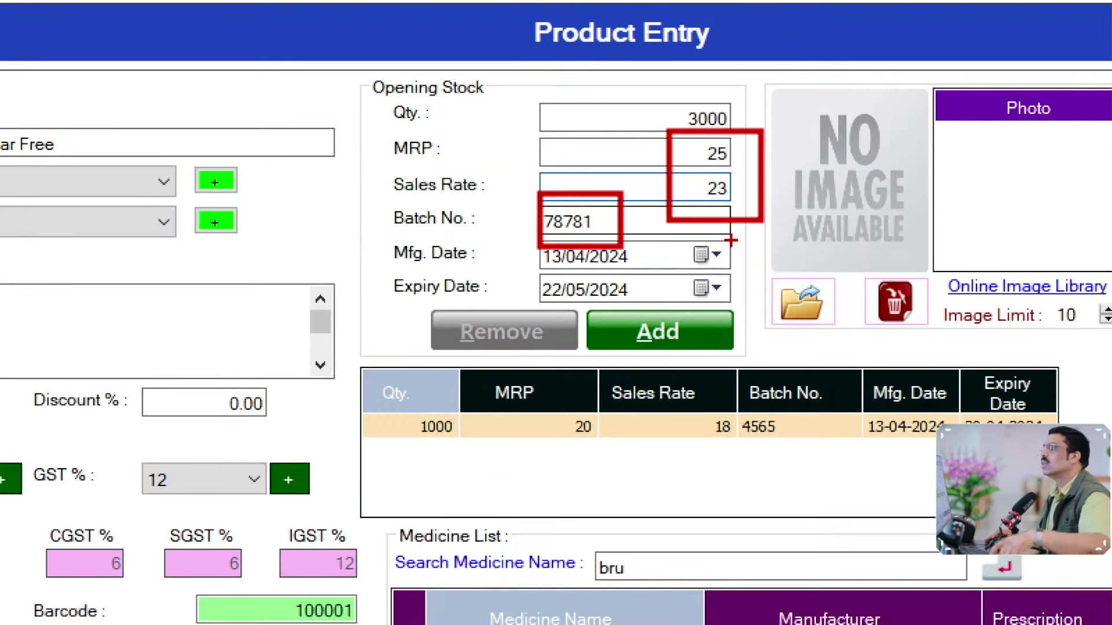
{"action": "key", "text": "Escape"}
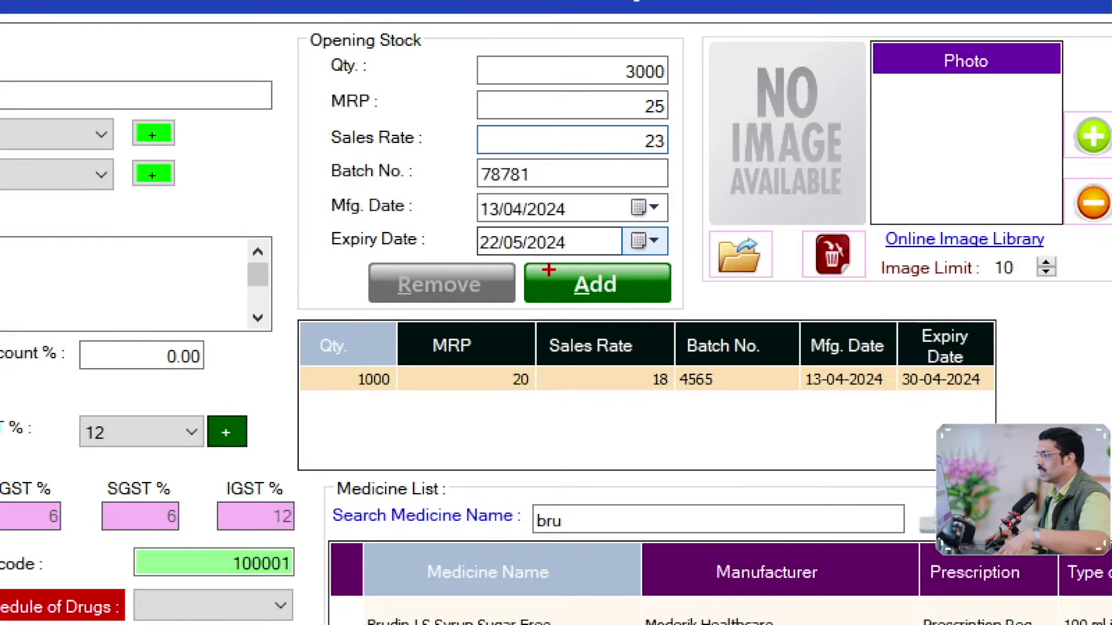
{"action": "left_click_drag", "start_coordinate": [594, 259], "coordinate": [645, 278]}
{"action": "key", "text": "Escape"}
{"action": "left_click", "coordinate": [595, 284]}
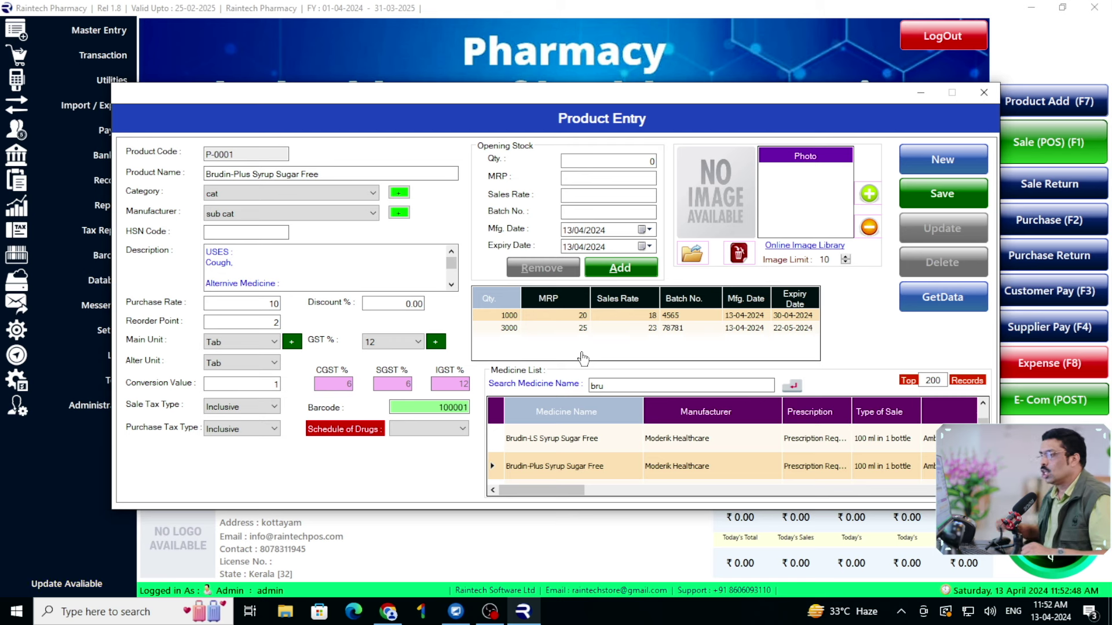
Set the drug schedule classification to OTHER.
{"action": "left_click", "coordinate": [447, 429]}
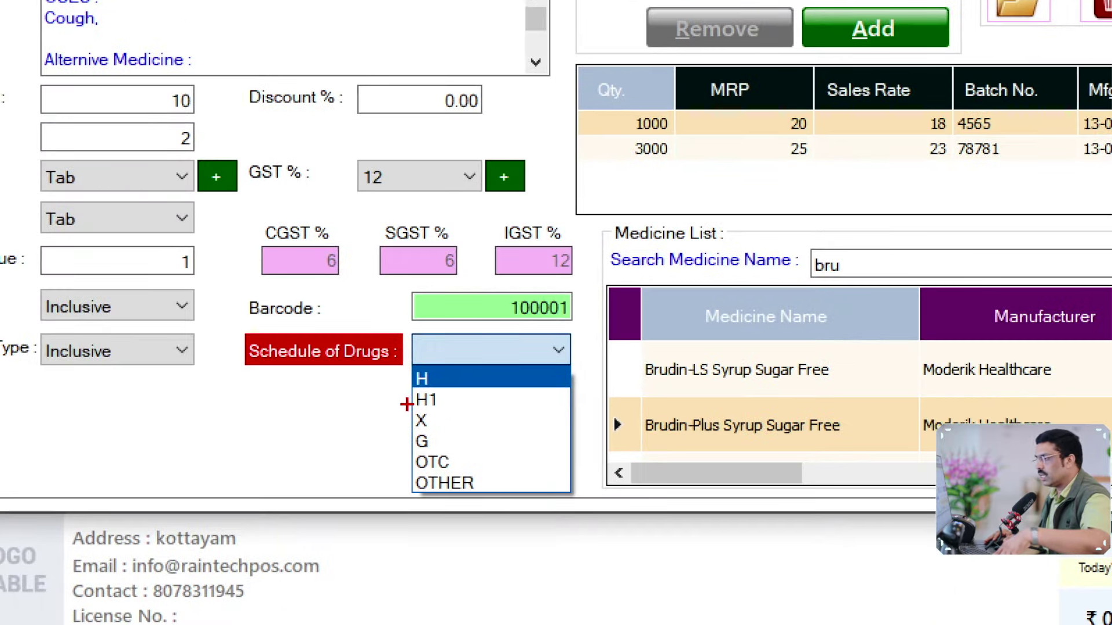
{"action": "left_click_drag", "start_coordinate": [413, 369], "coordinate": [475, 498]}
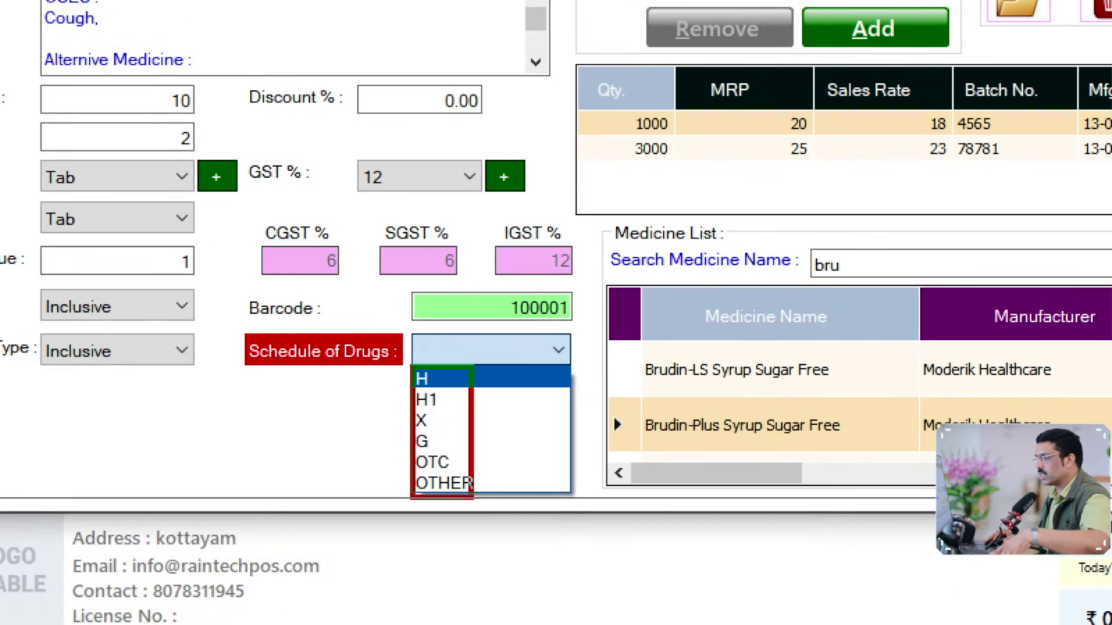
{"action": "key", "text": "Escape"}
{"action": "left_click", "coordinate": [429, 430]}
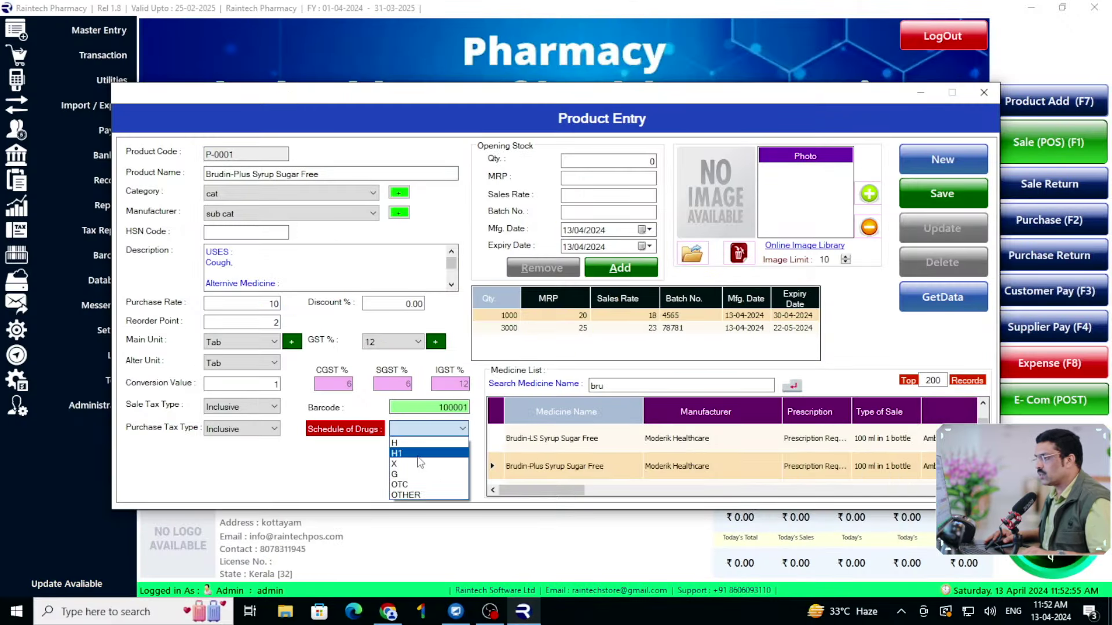
{"action": "left_click", "coordinate": [405, 495]}
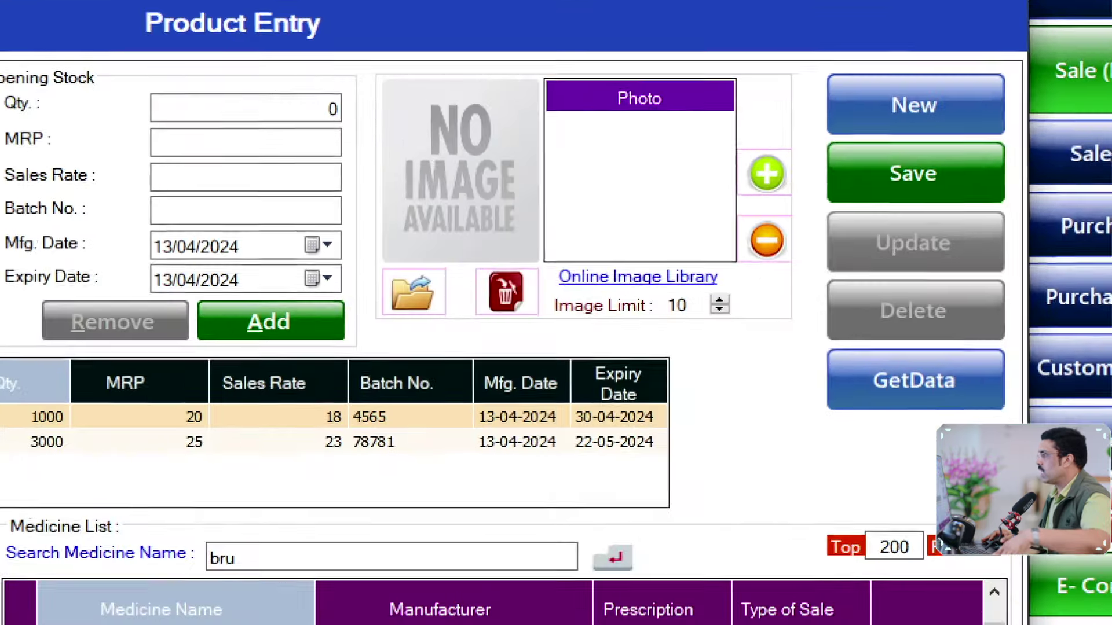
{"action": "mouse_move", "coordinate": [911, 179]}
{"action": "left_mouse_down"}
{"action": "mouse_move", "coordinate": [930, 202]}
{"action": "mouse_move", "coordinate": [959, 210]}
{"action": "left_mouse_up"}
{"action": "key", "text": "Escape"}
Save the product with HSN code 223 and close the Product Entry form.
{"action": "left_click", "coordinate": [952, 194]}
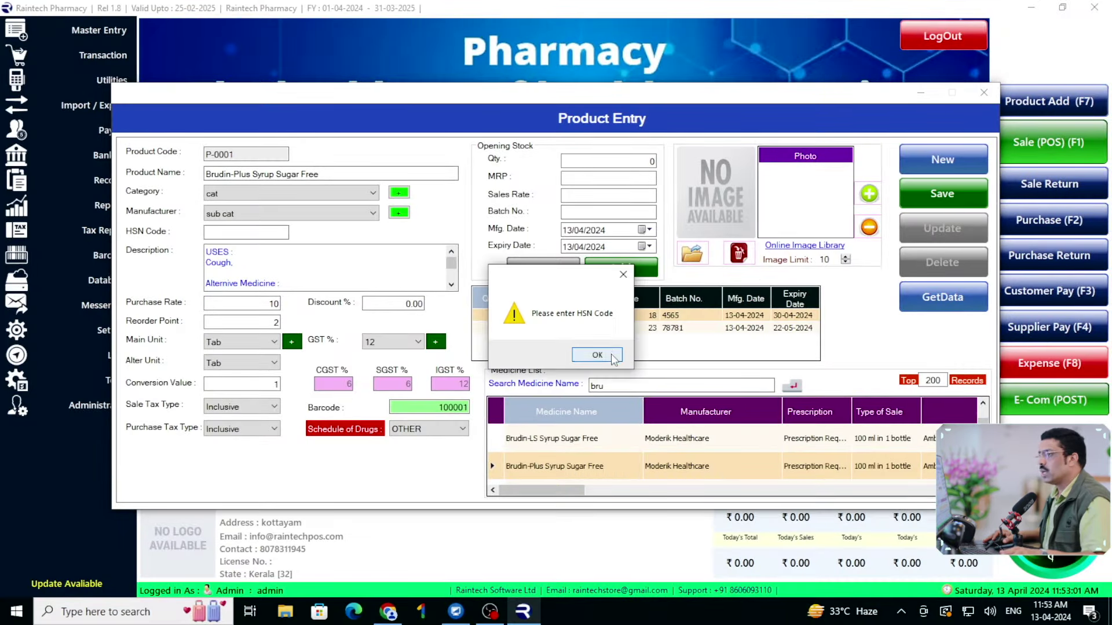
{"action": "left_click", "coordinate": [597, 355]}
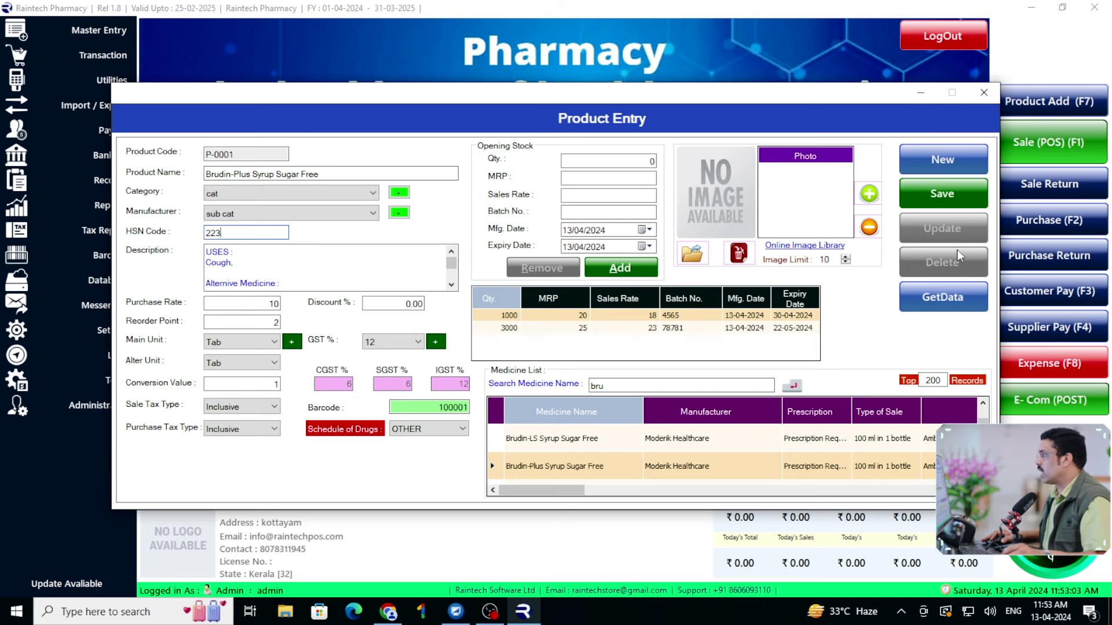
{"action": "left_click", "coordinate": [942, 194]}
{"action": "left_click", "coordinate": [600, 359]}
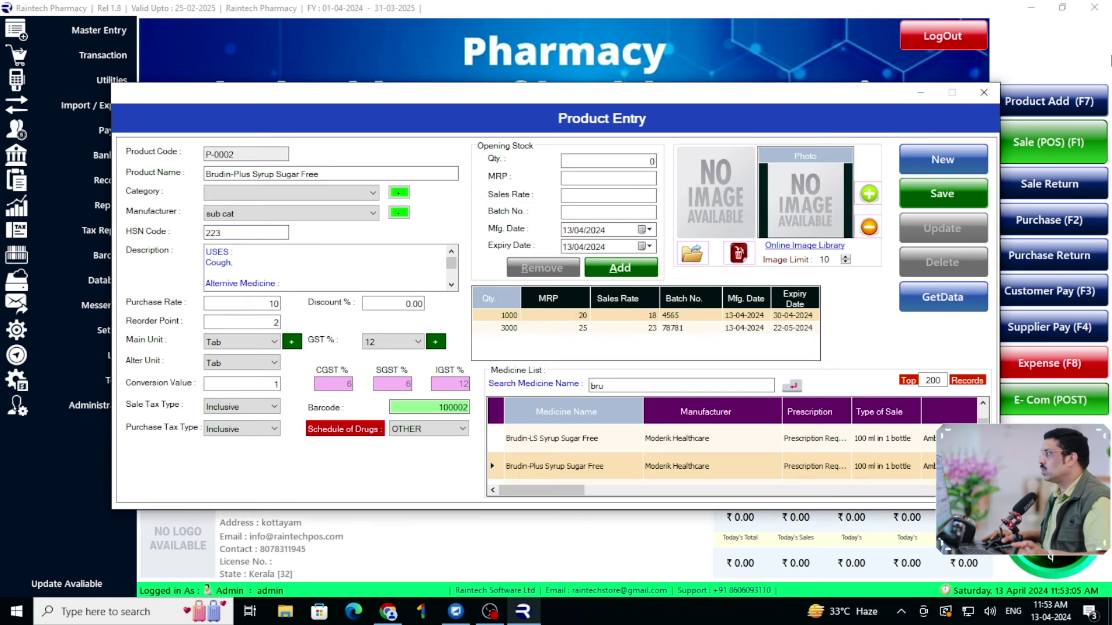
{"action": "left_click", "coordinate": [983, 93]}
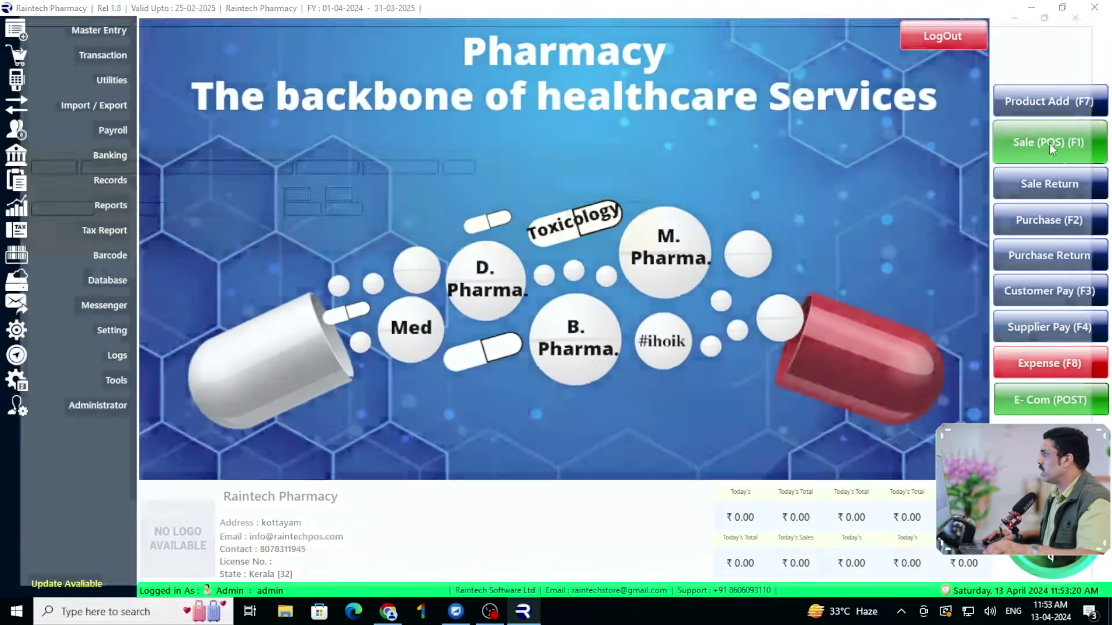
Start a POS invoice for the cash customer and select Brudin-Plus batch 78781.
{"action": "left_click", "coordinate": [1002, 241]}
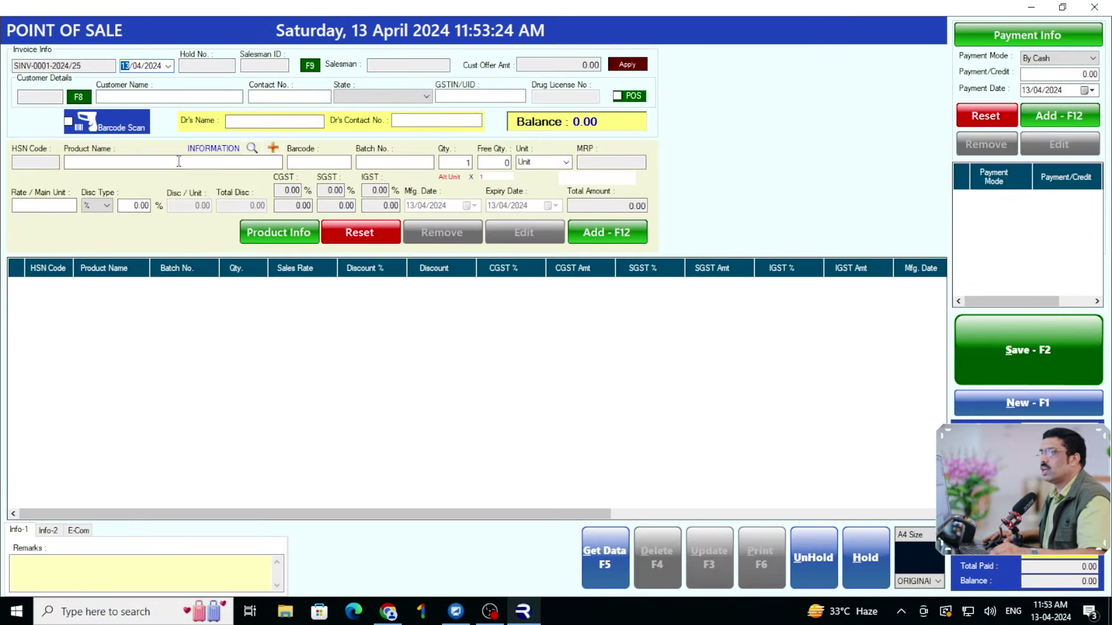
{"action": "left_click", "coordinate": [618, 96]}
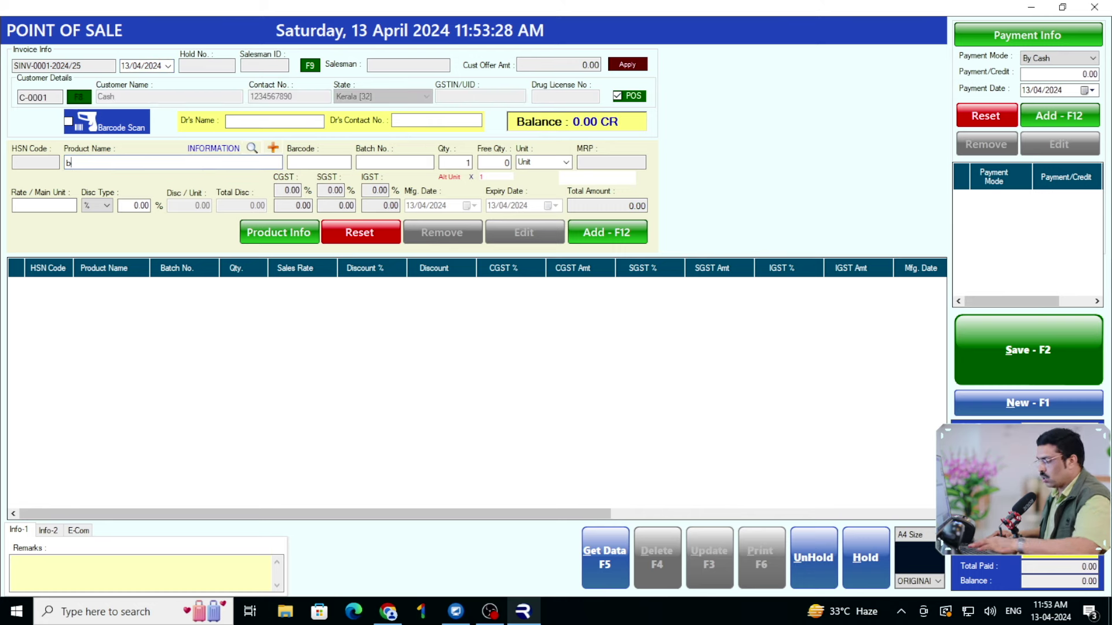
{"action": "key", "text": "Return"}
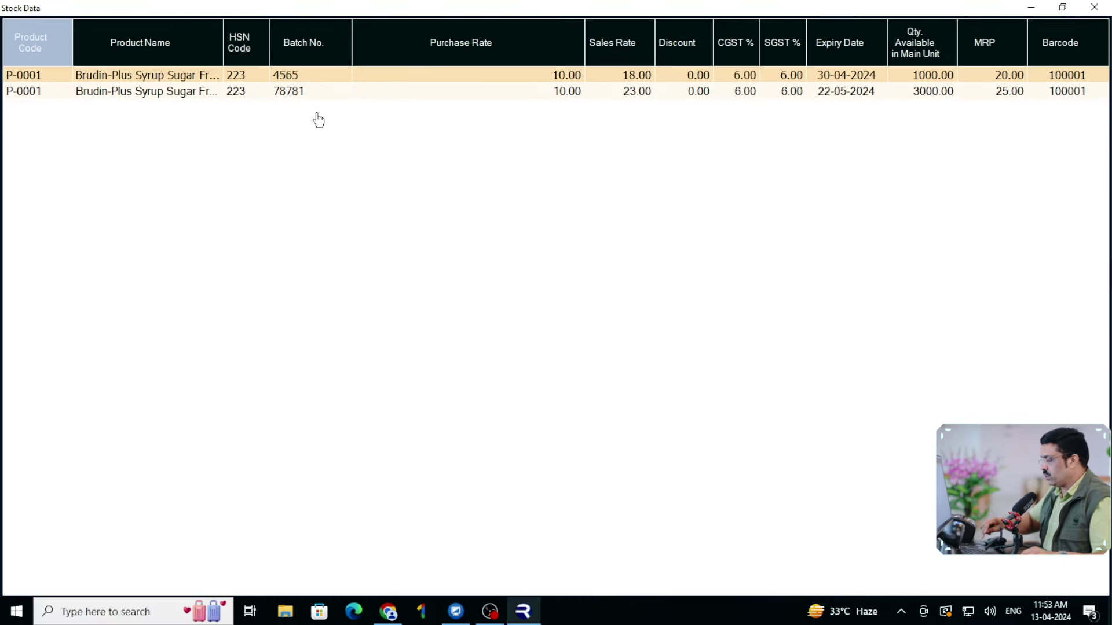
{"action": "key", "text": "Down"}
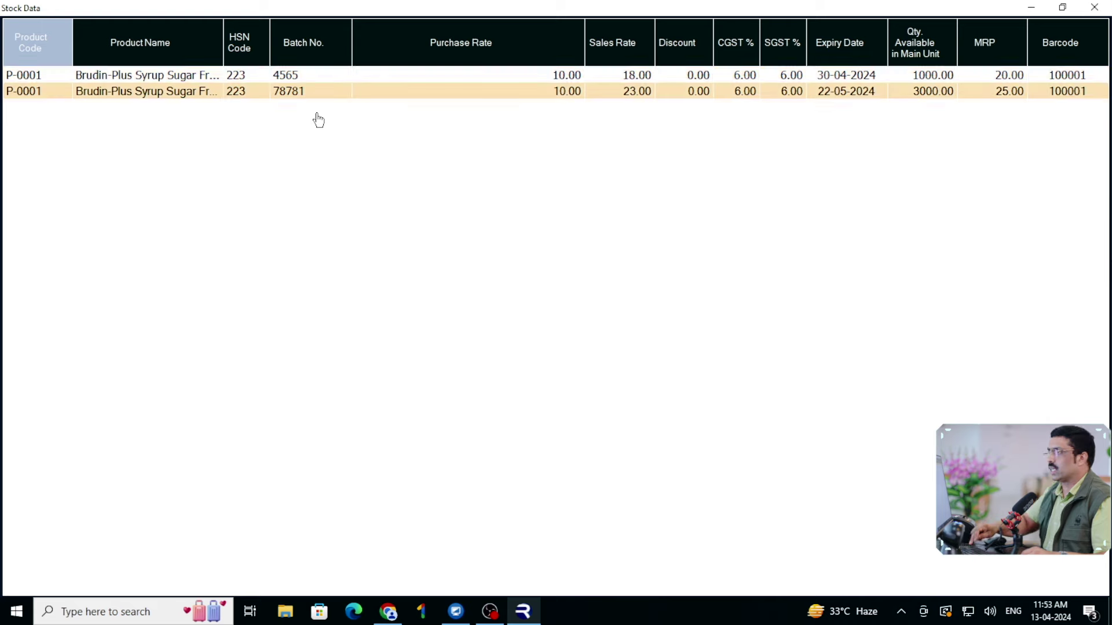
{"action": "key", "text": "Up"}
{"action": "key", "text": "Down"}
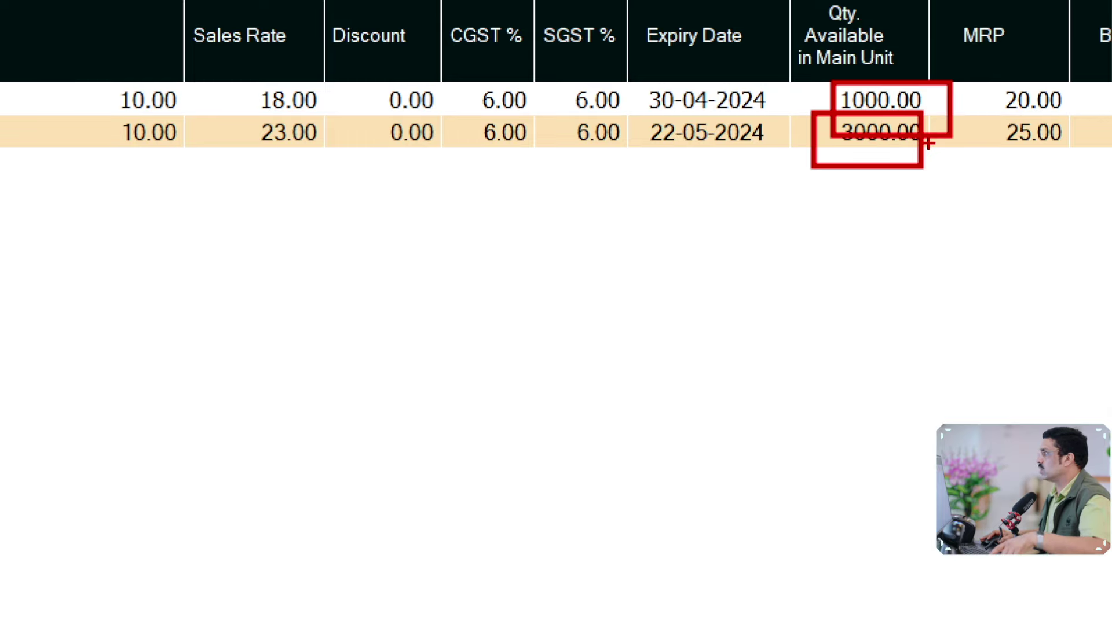
{"action": "key", "text": "Return"}
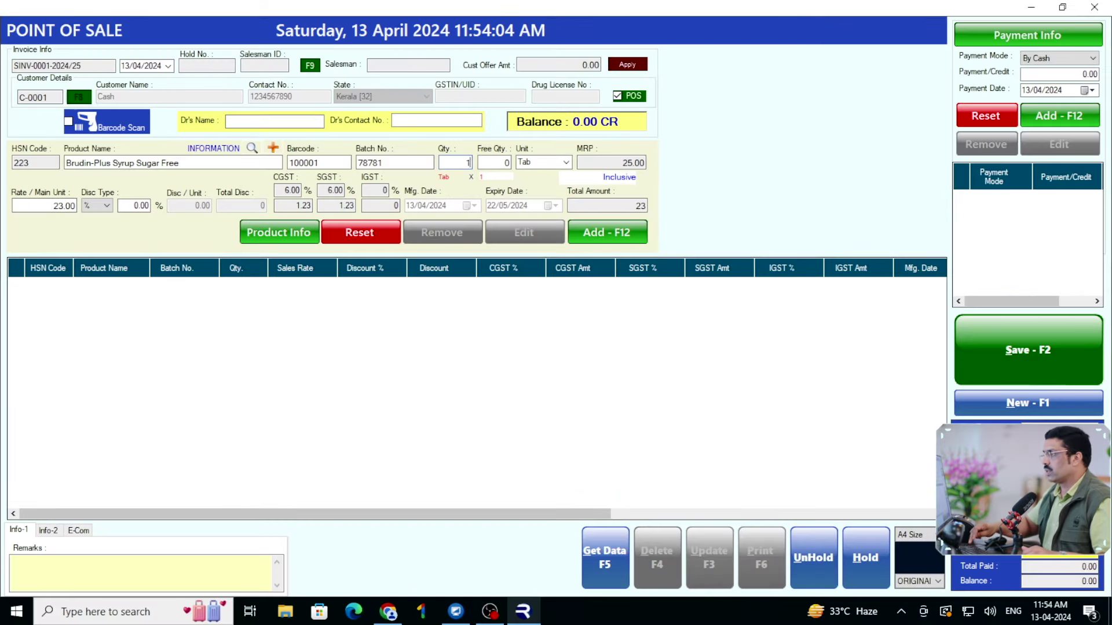
Add 100 units to the invoice and save it in Thermal print format.
{"action": "type", "text": "1000"}
{"action": "key", "text": "BackSpace"}
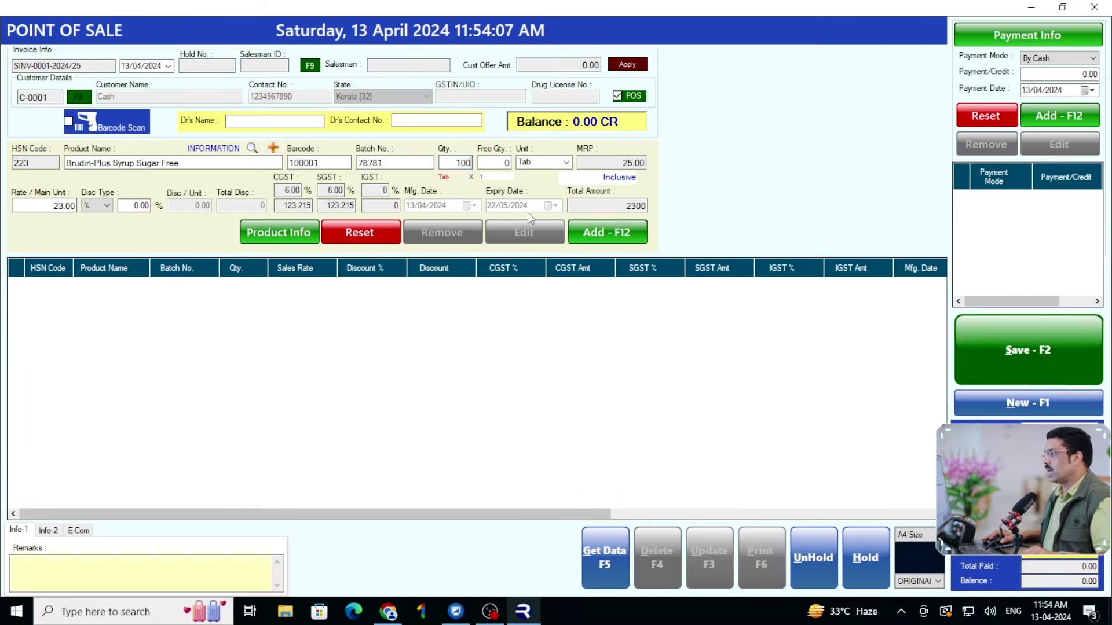
{"action": "left_click", "coordinate": [611, 236]}
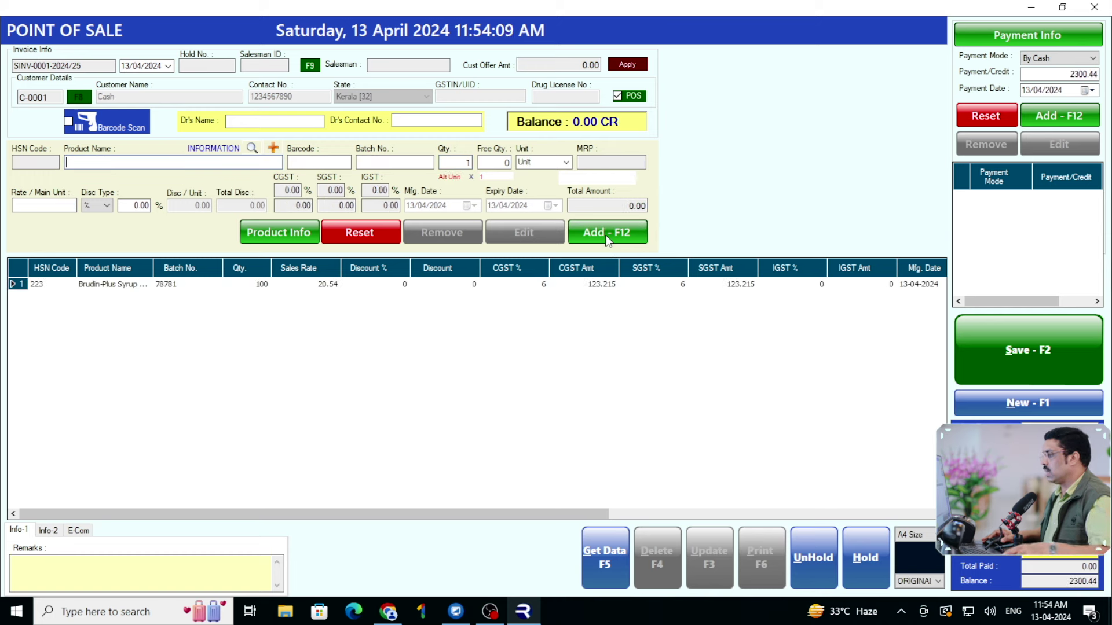
{"action": "left_click", "coordinate": [919, 571]}
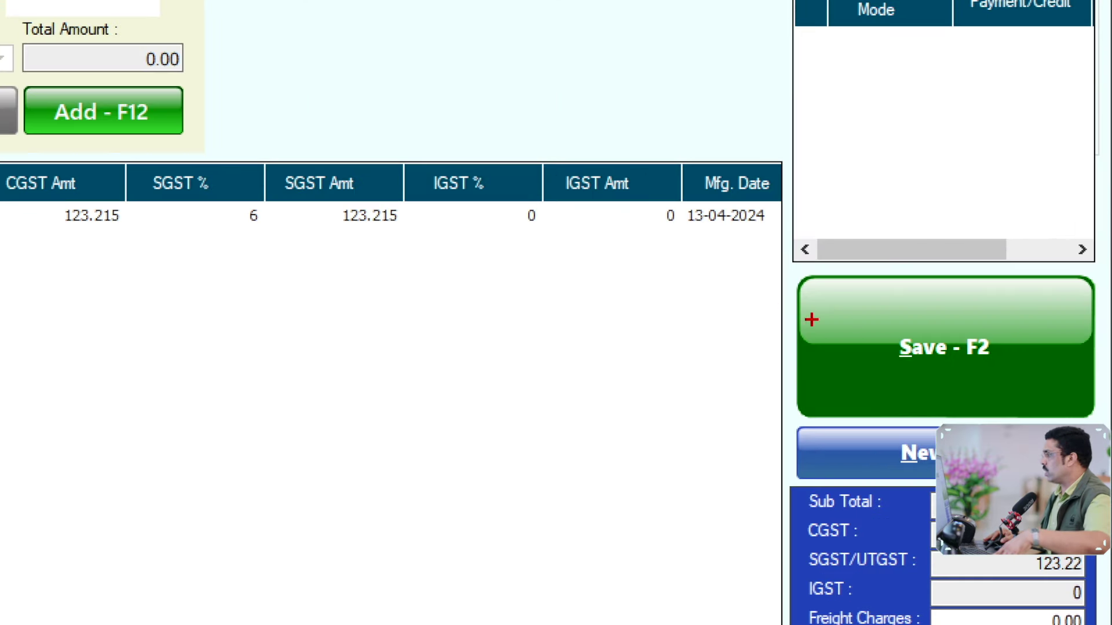
{"action": "left_click_drag", "start_coordinate": [950, 330], "coordinate": [1060, 370]}
{"action": "left_click", "coordinate": [965, 361]}
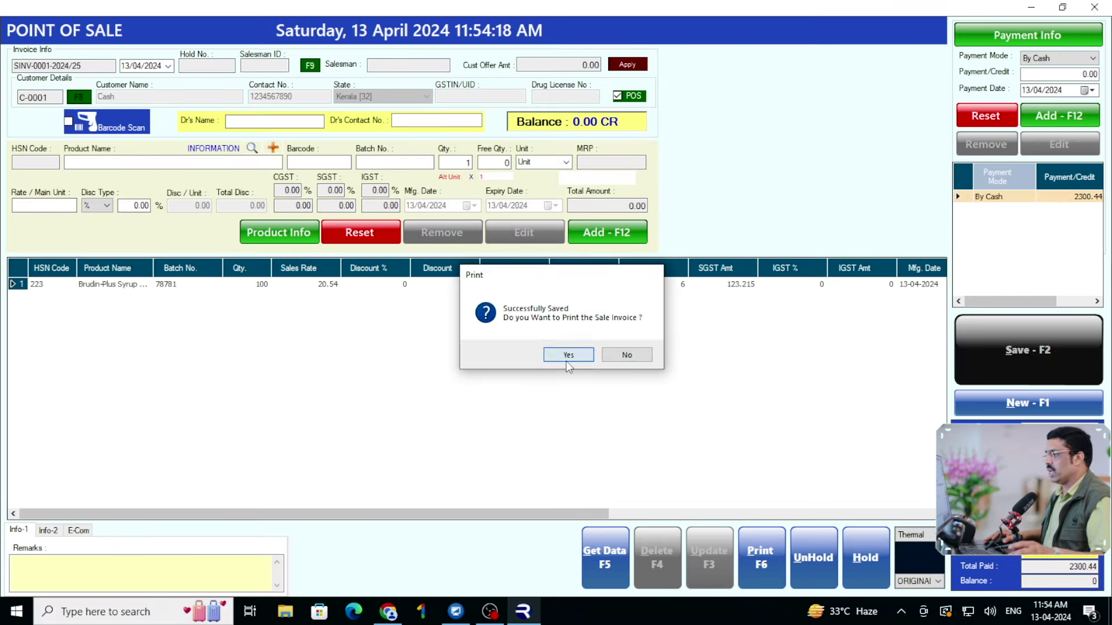
{"action": "left_click", "coordinate": [569, 355]}
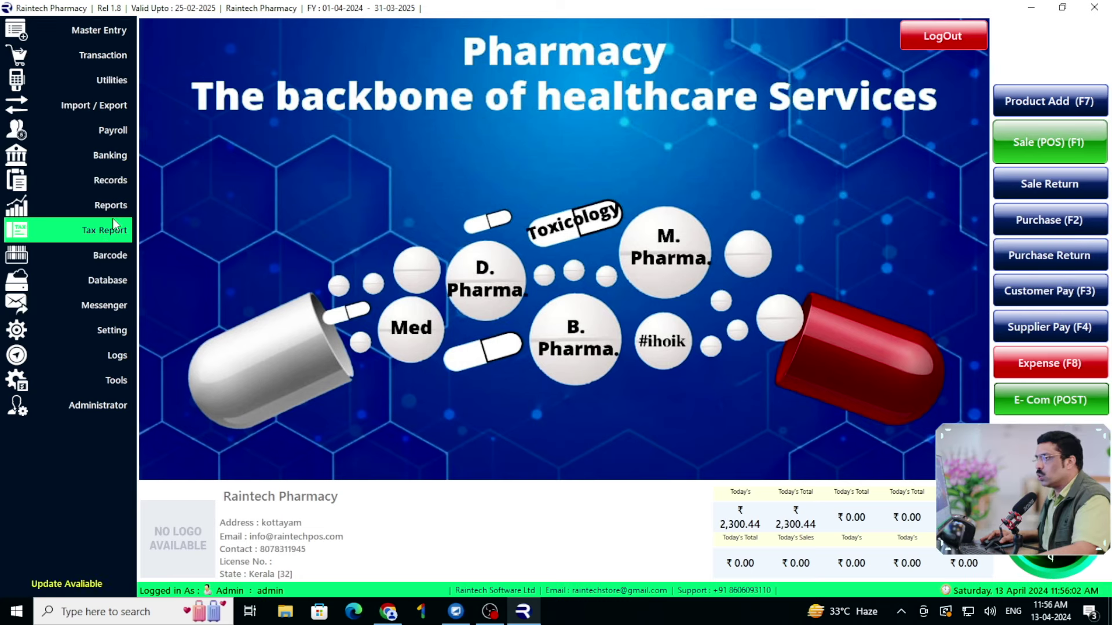
Generate the Stock In Report at 200% zoom to check batches 4565 (1000) and 78781 (2900).
{"action": "left_click", "coordinate": [110, 210]}
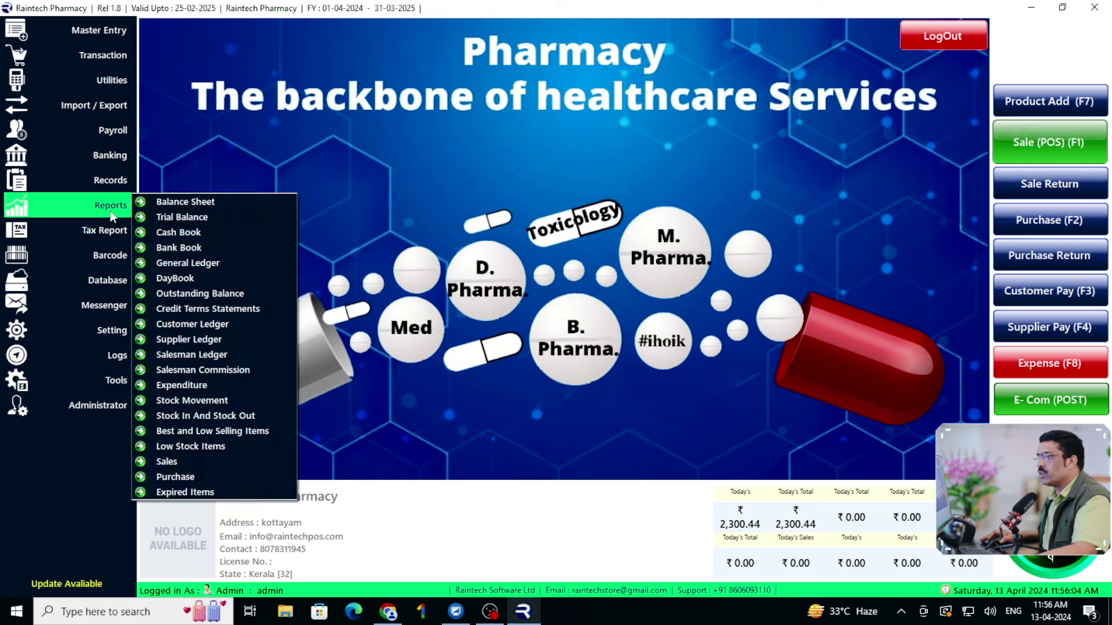
{"action": "left_click", "coordinate": [214, 416]}
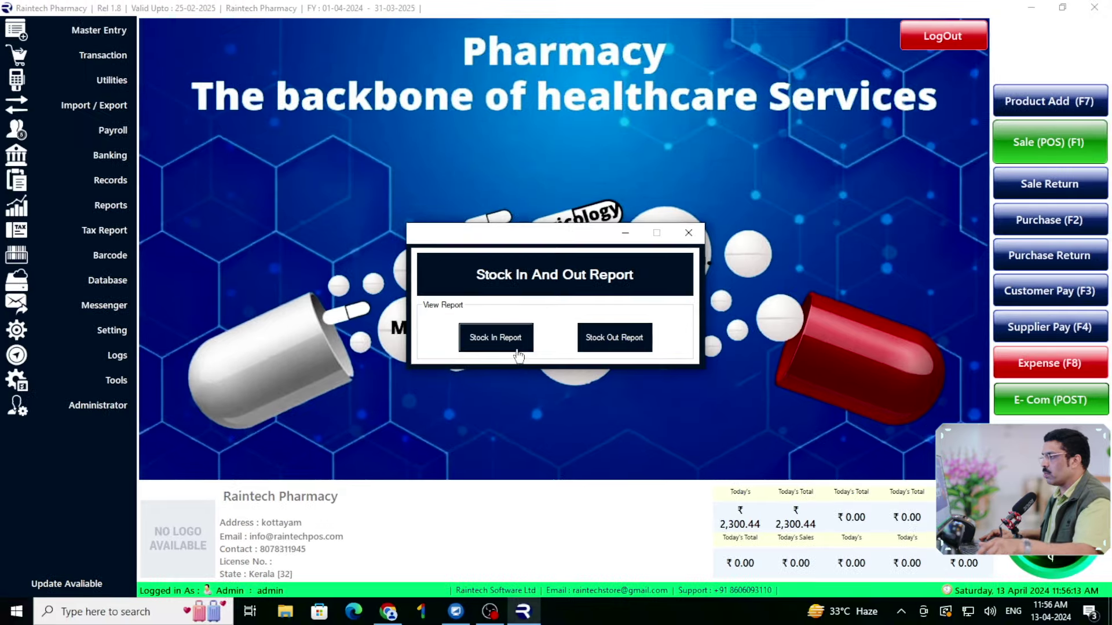
{"action": "left_click", "coordinate": [516, 347]}
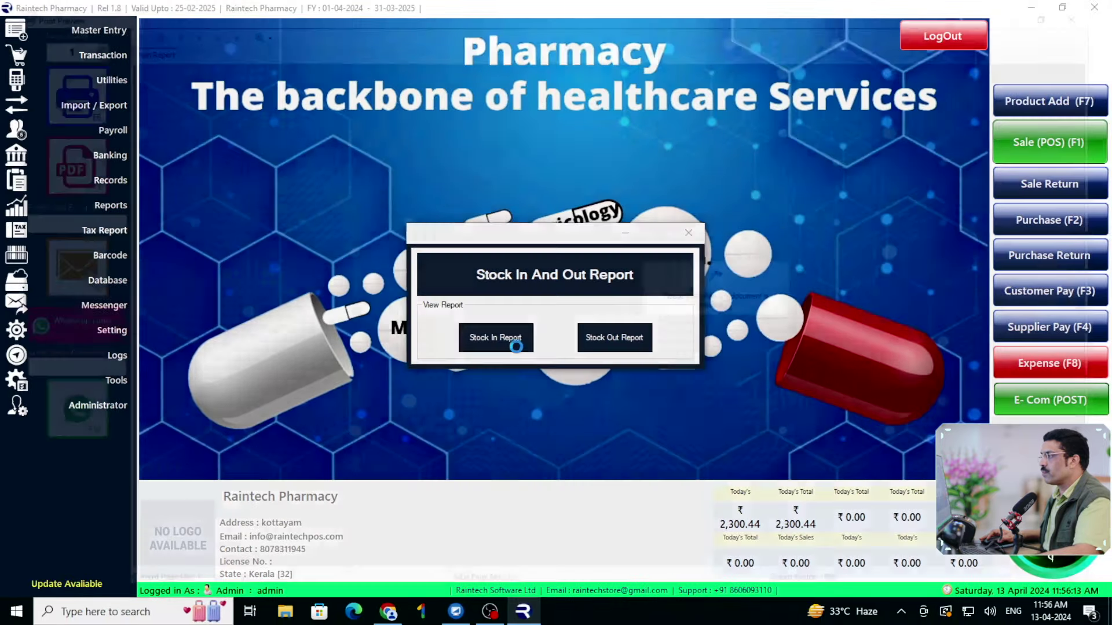
{"action": "left_click", "coordinate": [248, 26]}
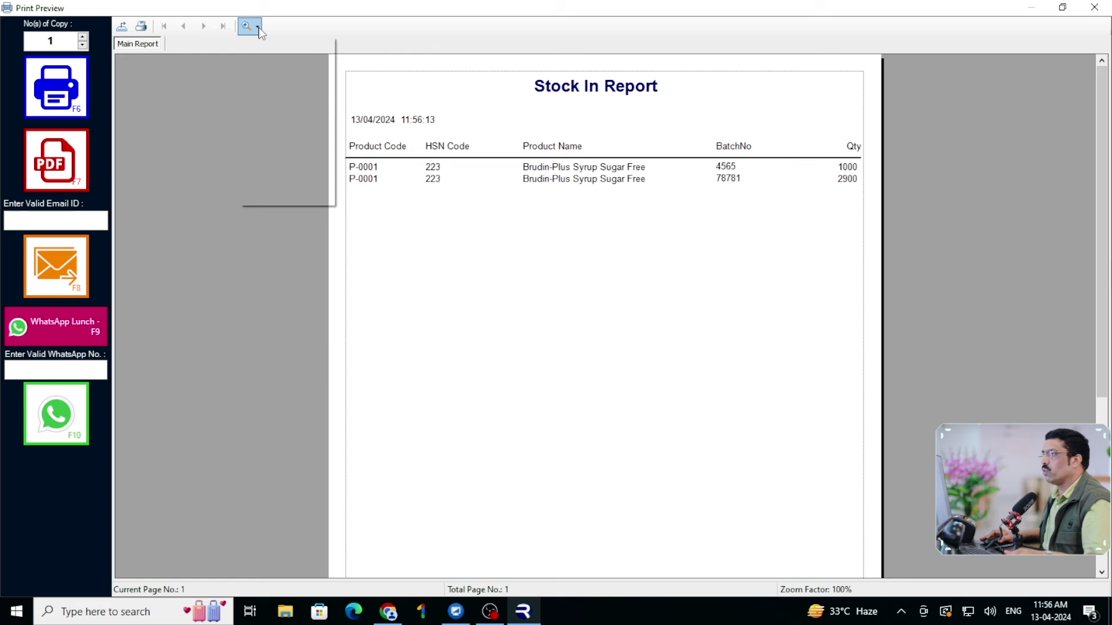
{"action": "left_click", "coordinate": [295, 107]}
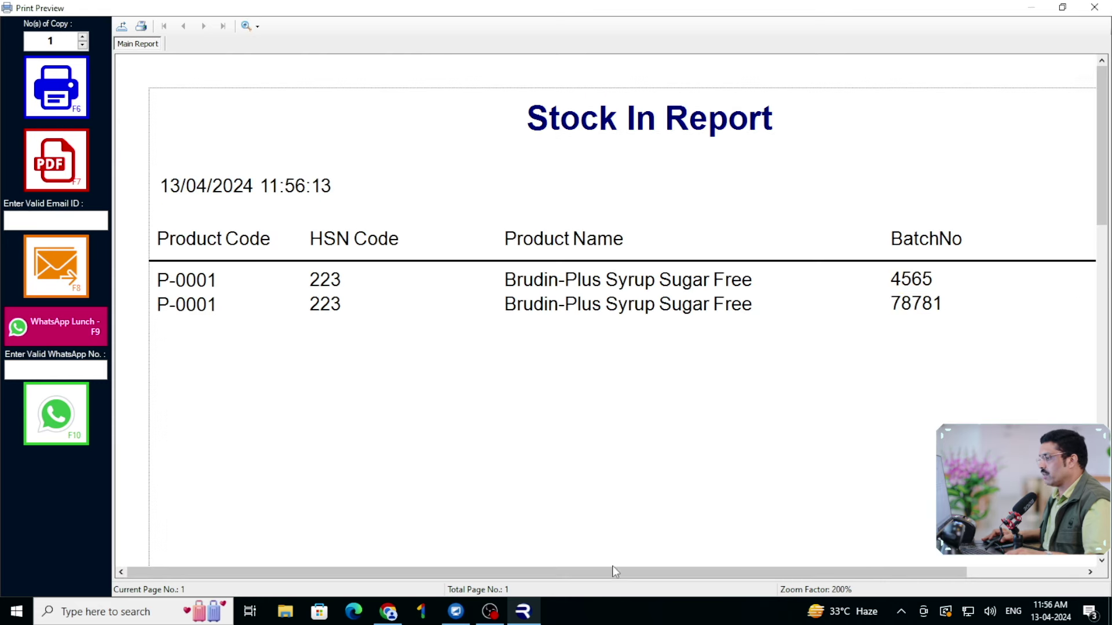
{"action": "left_click_drag", "start_coordinate": [596, 576], "coordinate": [742, 578]}
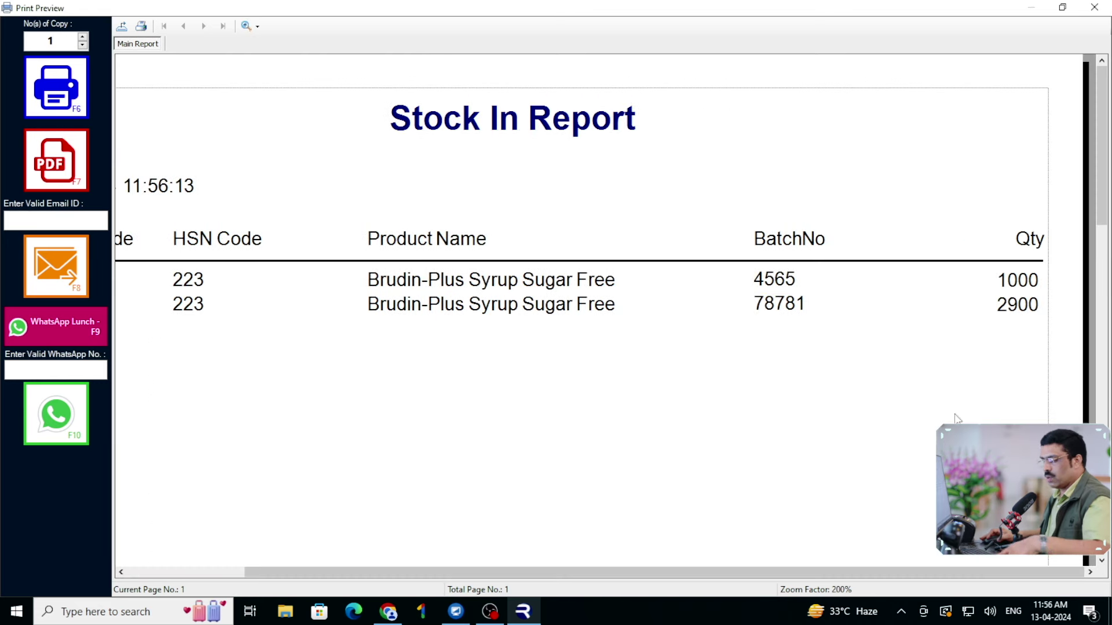
{"action": "mouse_move", "coordinate": [996, 261]}
{"action": "left_mouse_down"}
{"action": "mouse_move", "coordinate": [1025, 291]}
{"action": "mouse_move", "coordinate": [1045, 291]}
{"action": "left_mouse_up"}
{"action": "left_click_drag", "start_coordinate": [856, 255], "coordinate": [1005, 307]}
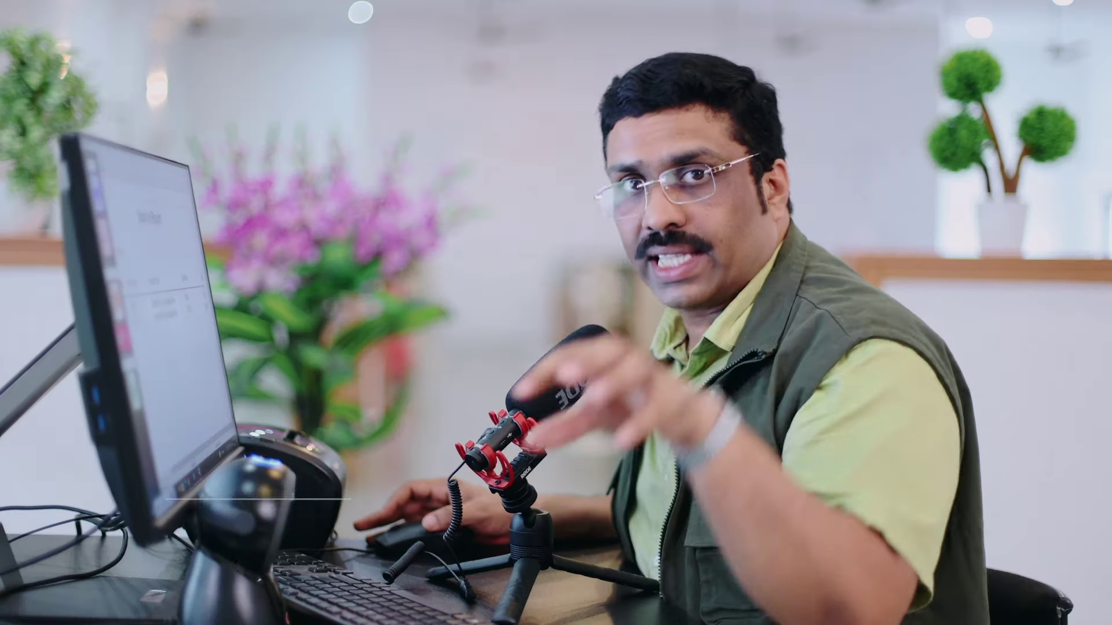